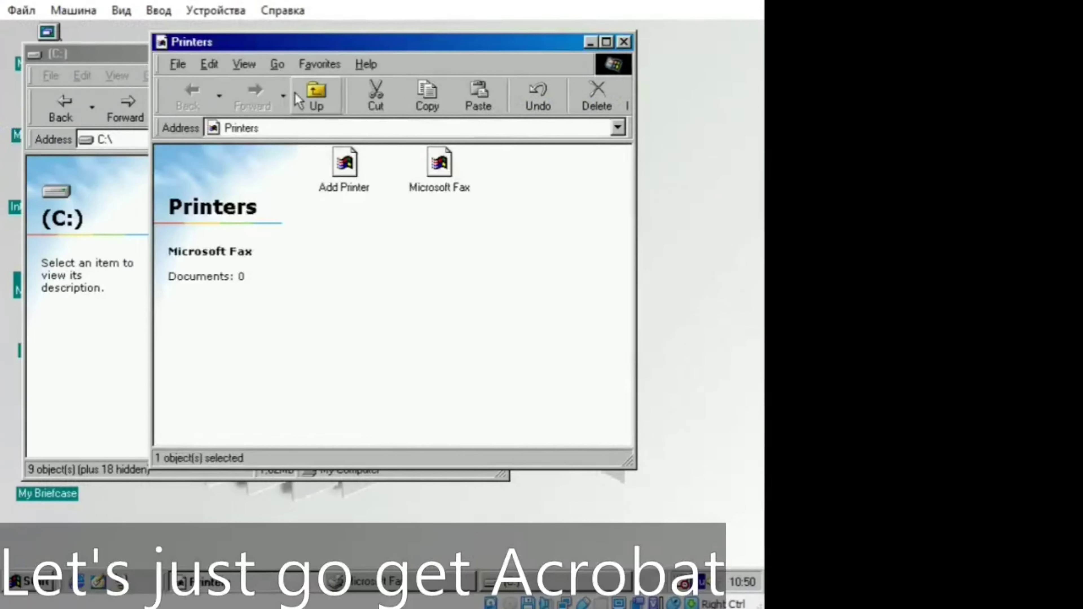
Go up to My Computer, open the 3.5 Floppy (A:) drive and run its Setup program.
left_click(298, 100)
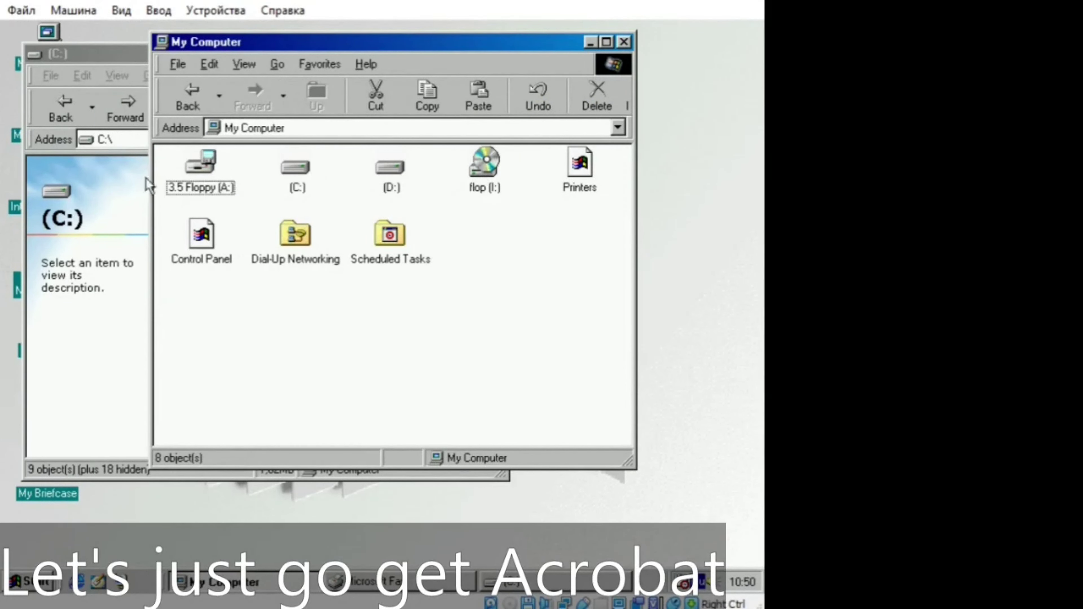
left_click(199, 176)
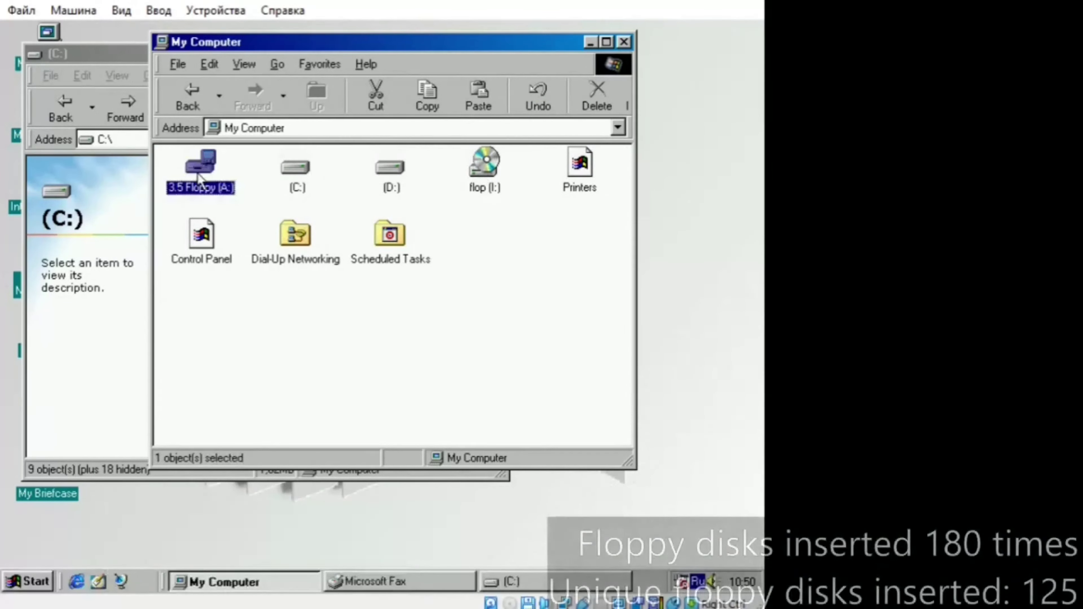
double_click(199, 176)
double_click(197, 314)
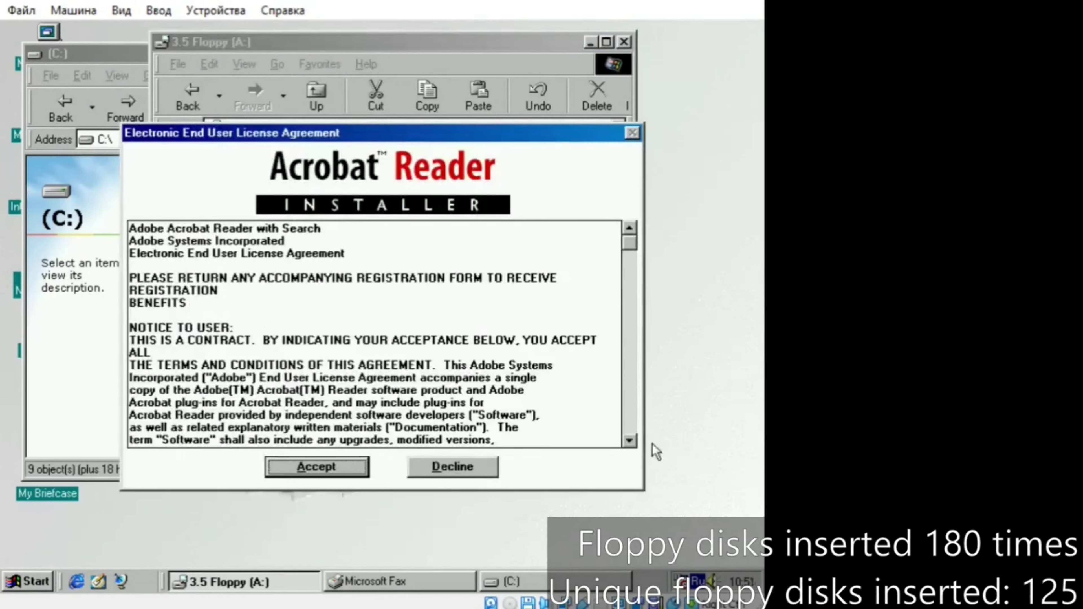
Scroll to the end of the Acrobat Reader license agreement and accept it.
left_click(630, 424)
left_click(631, 425)
left_click(631, 425)
left_click(630, 425)
left_click(630, 425)
left_click(631, 426)
left_click(631, 426)
left_click(632, 425)
left_click(631, 426)
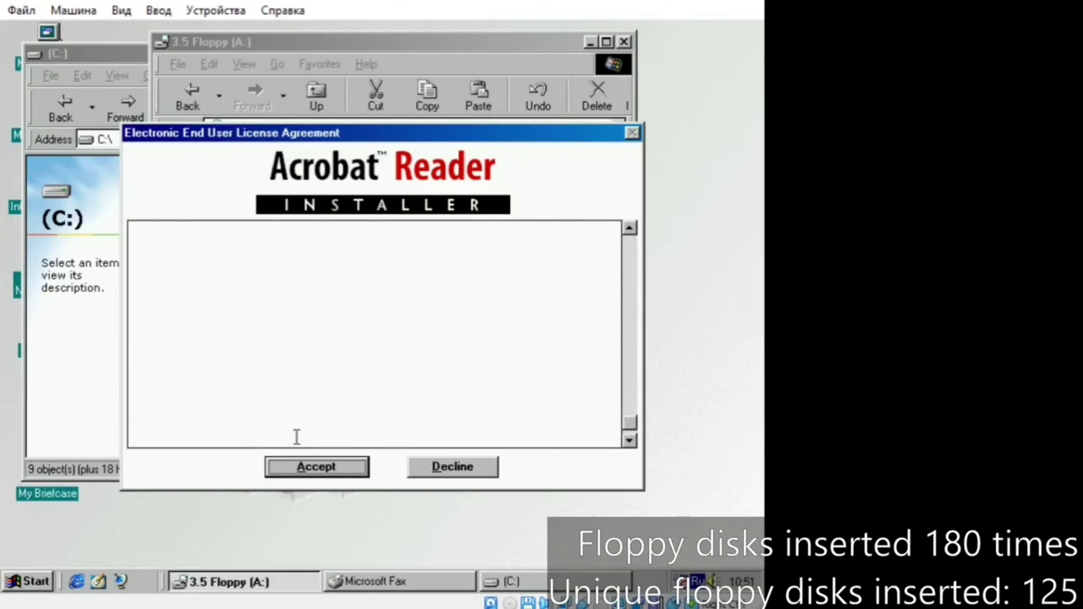
left_click(282, 474)
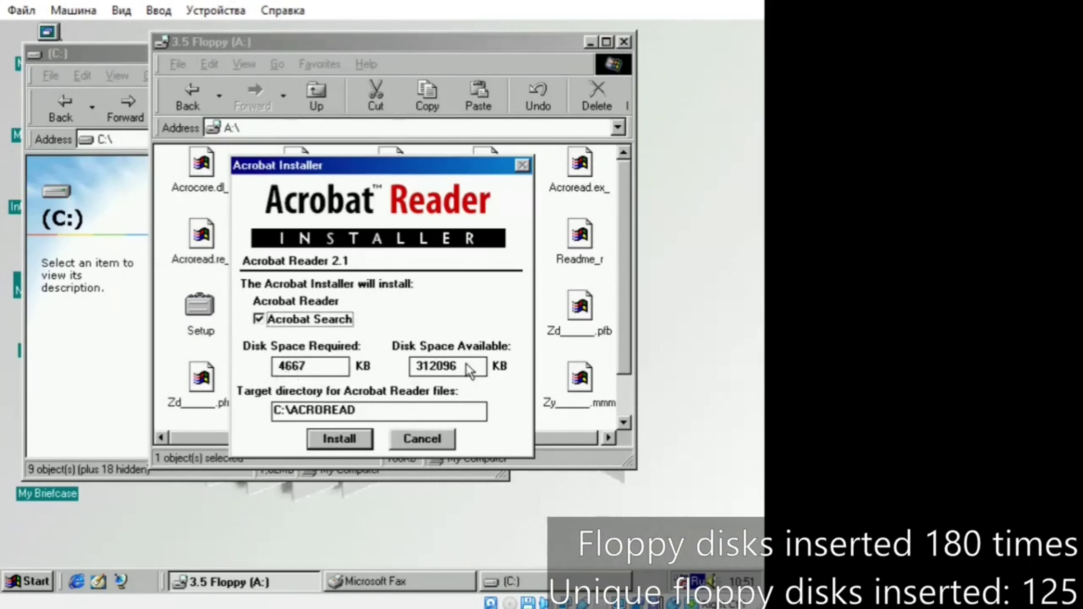
Start the Reader 2.1 install to C:\ACROREAD, then enter and correct the user's name and confirm it.
left_click(318, 441)
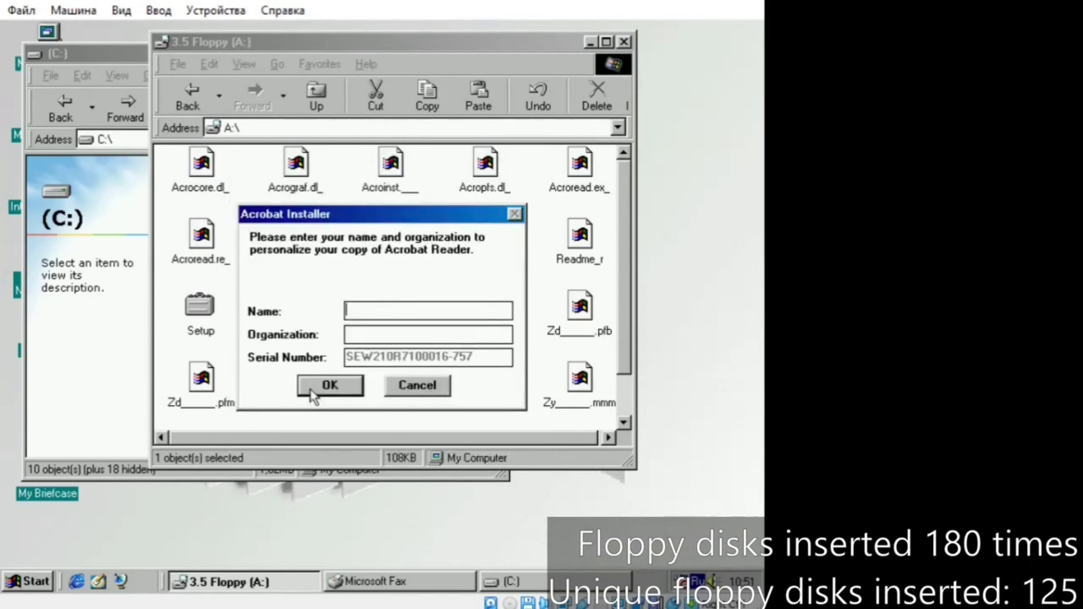
type("Ф")
key("BackSpace")
key("BackSpace")
key("BackSpace")
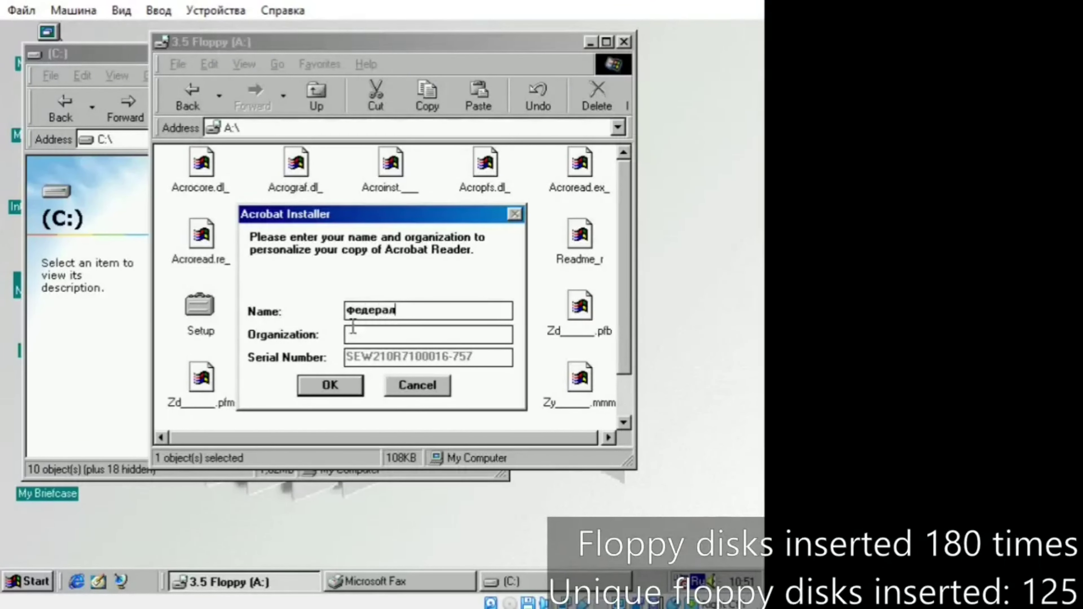
left_click(333, 385)
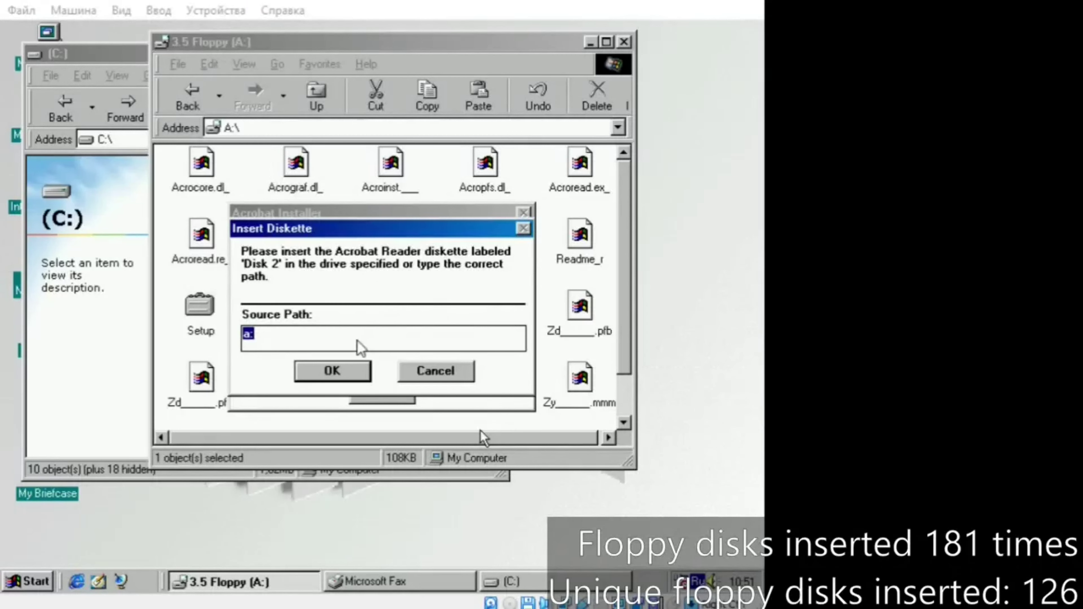
Confirm Disks 2, 3 and 4 in drive a: as each diskette is requested.
left_click(333, 371)
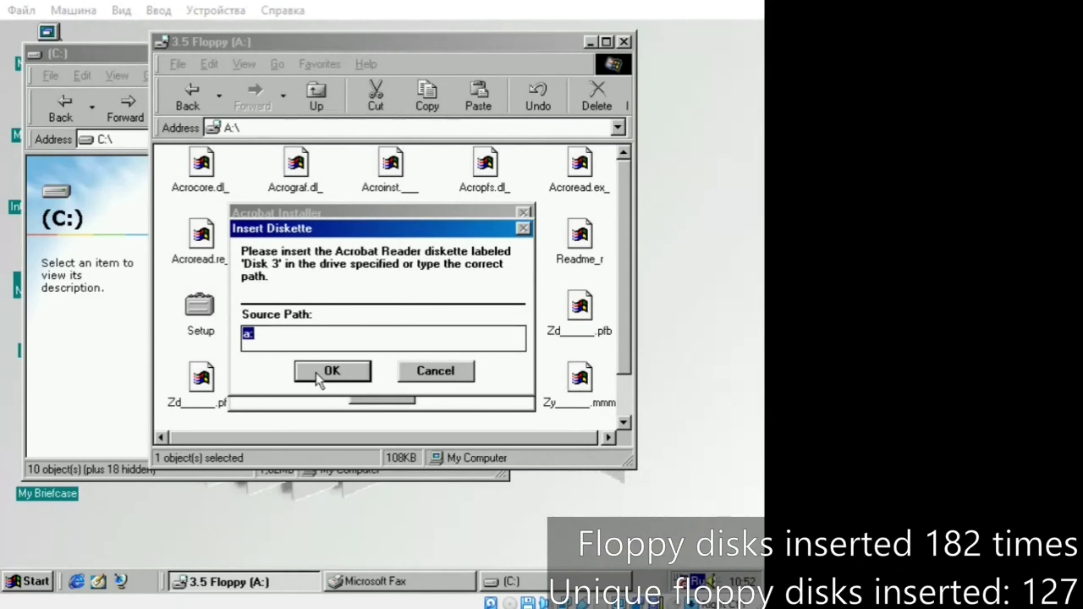
left_click(303, 332)
left_click(311, 375)
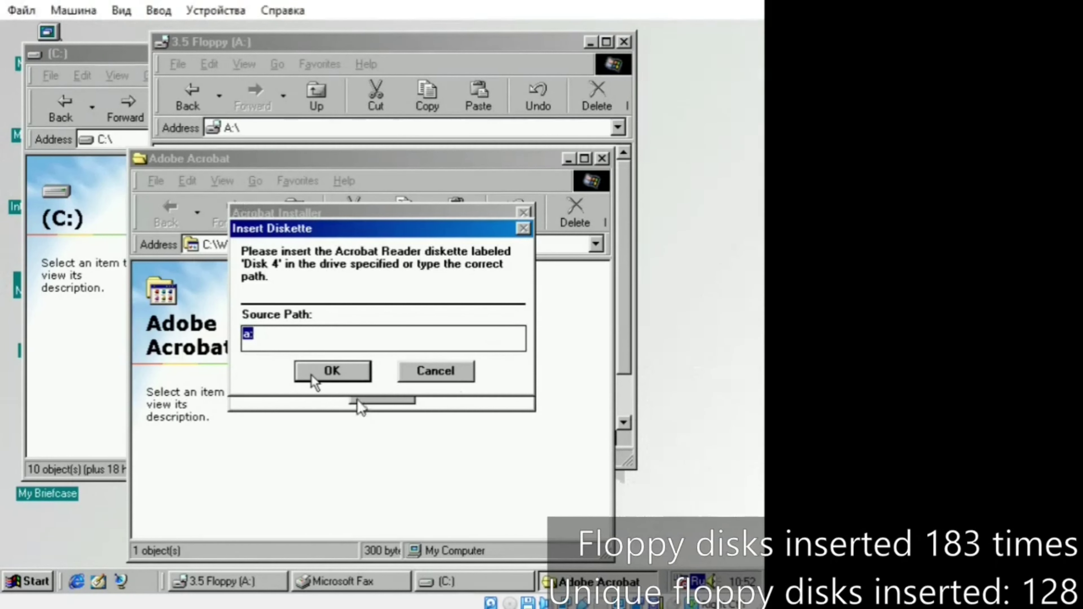
left_click(305, 376)
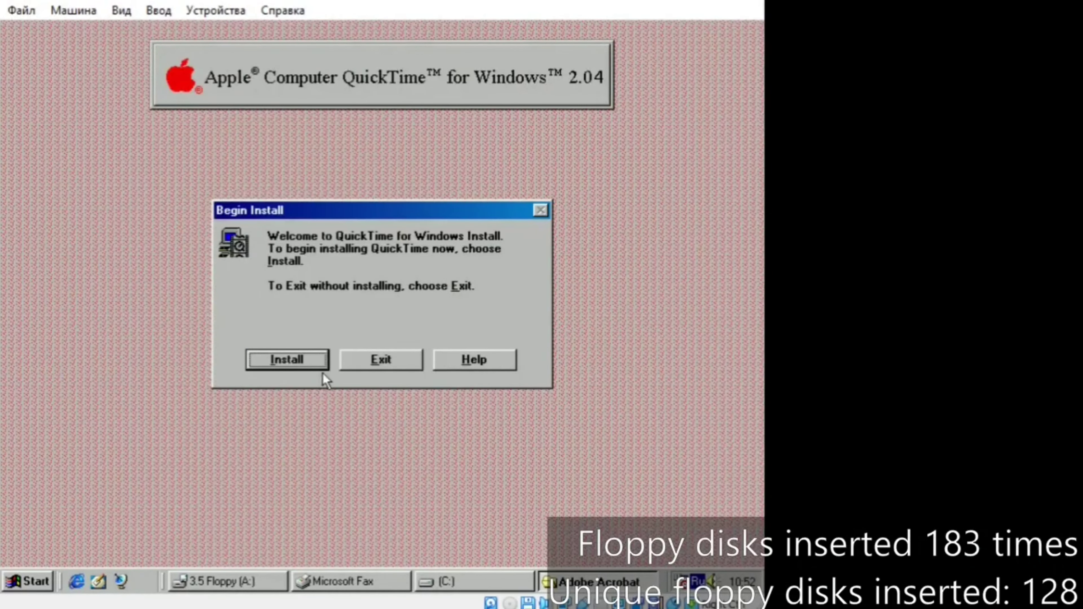
Install QuickTime for Windows 2.04 through the version check and complete install, then dismiss Success.
left_click(314, 360)
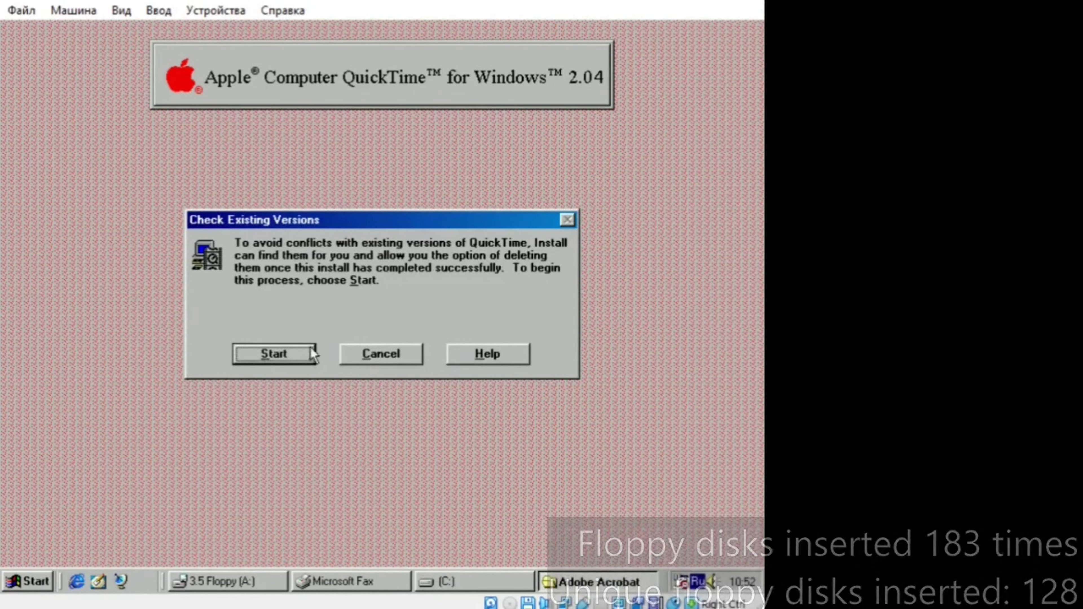
left_click(296, 354)
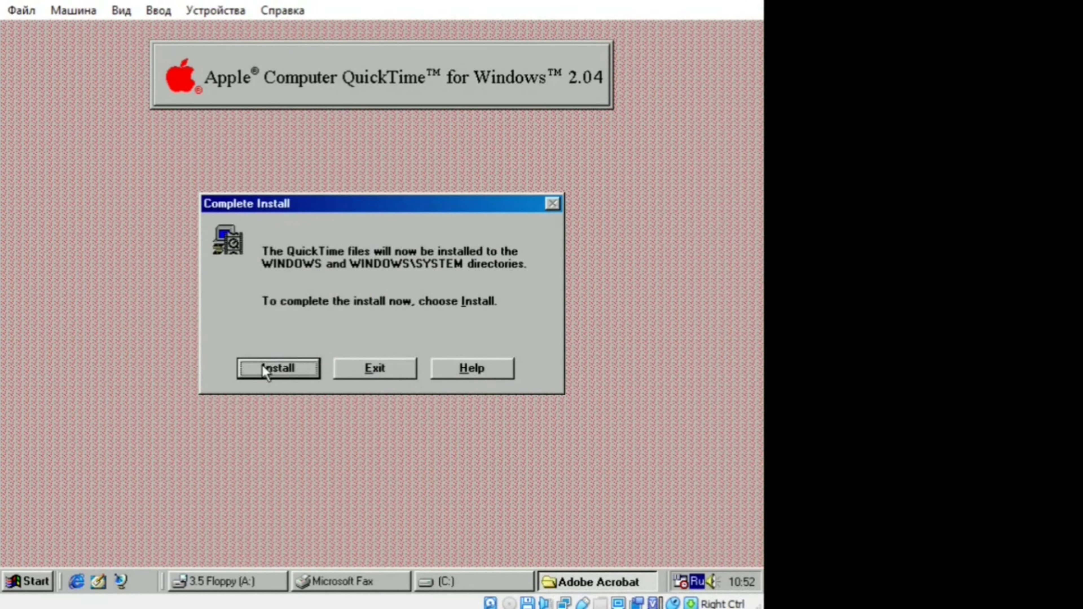
left_click(264, 370)
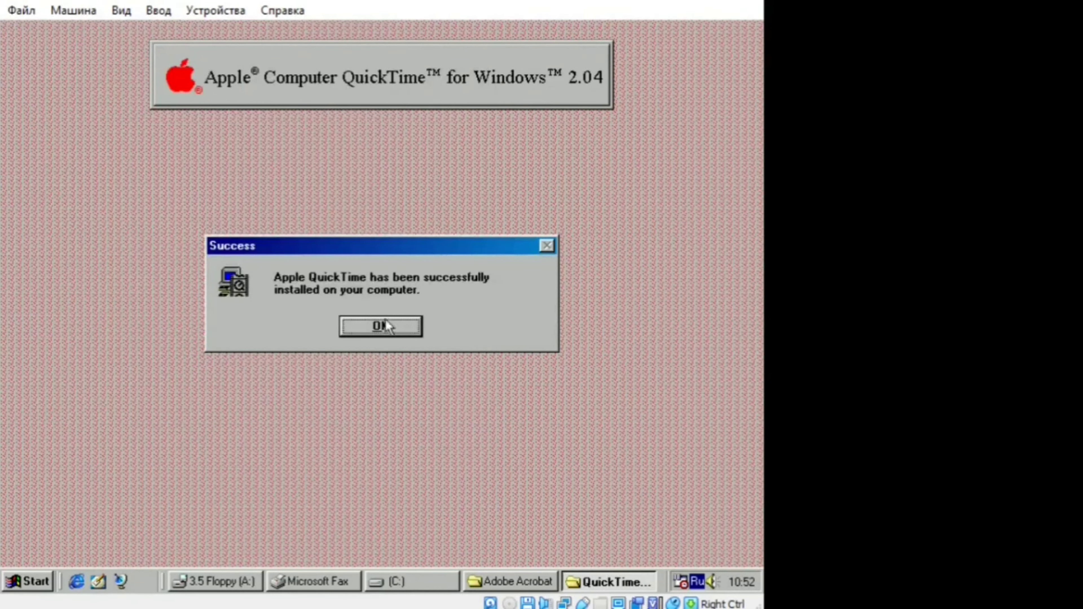
left_click(389, 320)
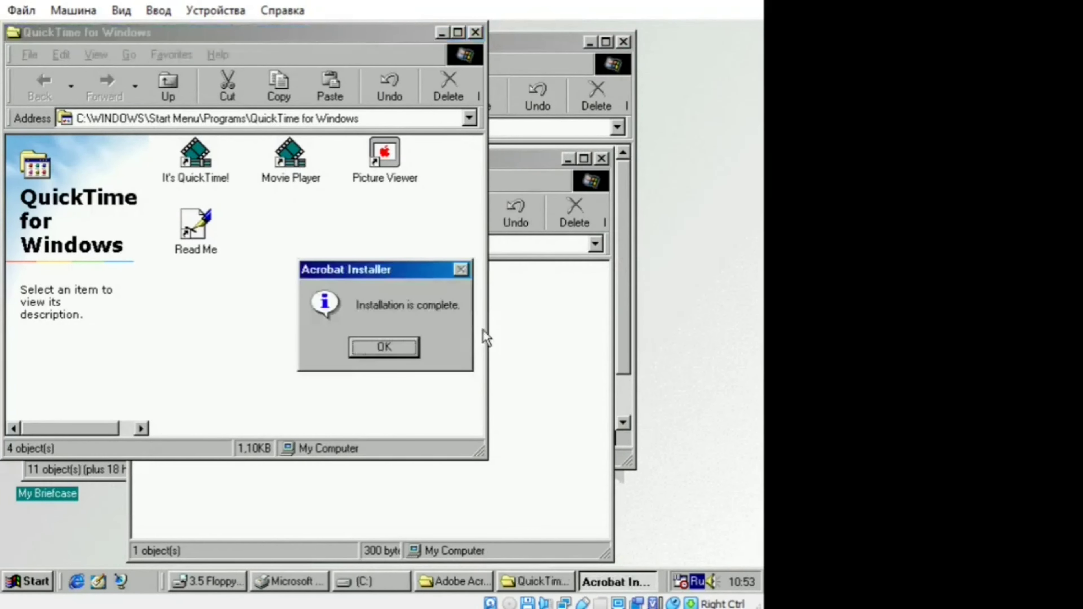
Dismiss the Acrobat installation-complete message and launch QuickTime Movie Player.
left_click(386, 351)
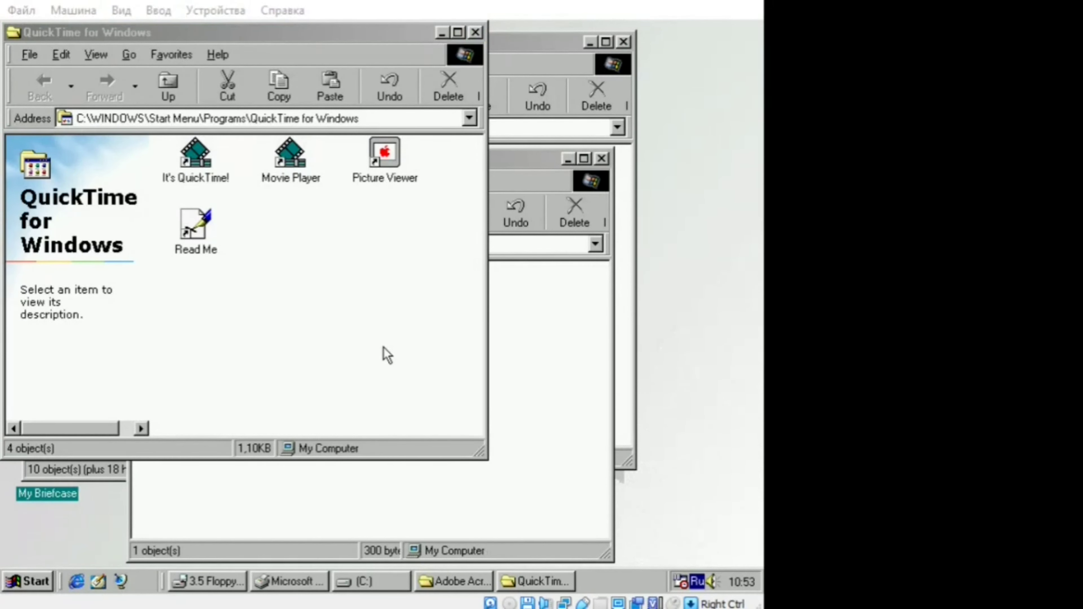
left_click(383, 348)
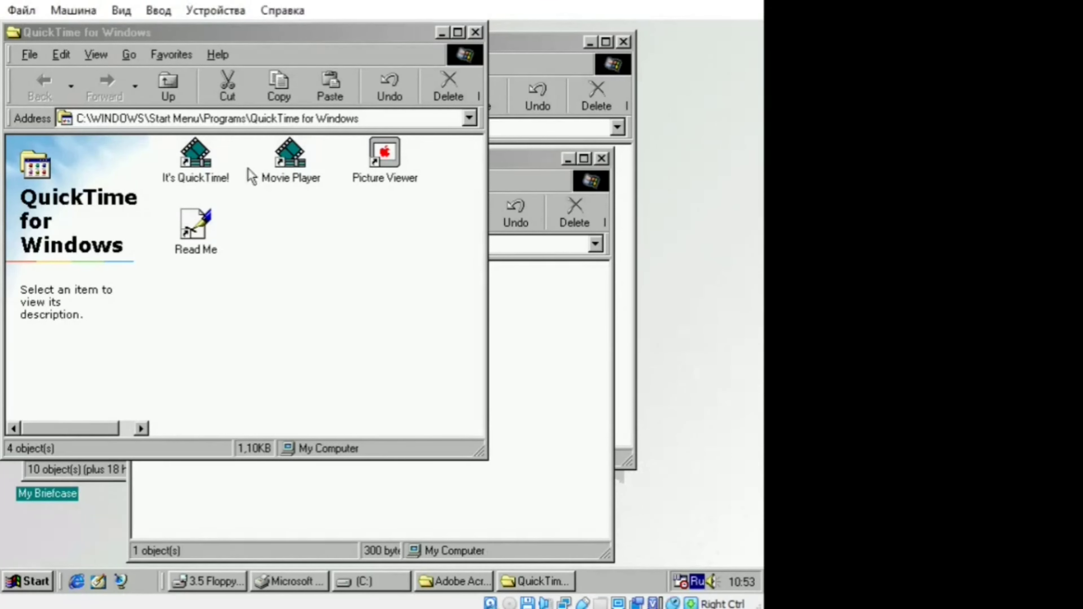
double_click(207, 166)
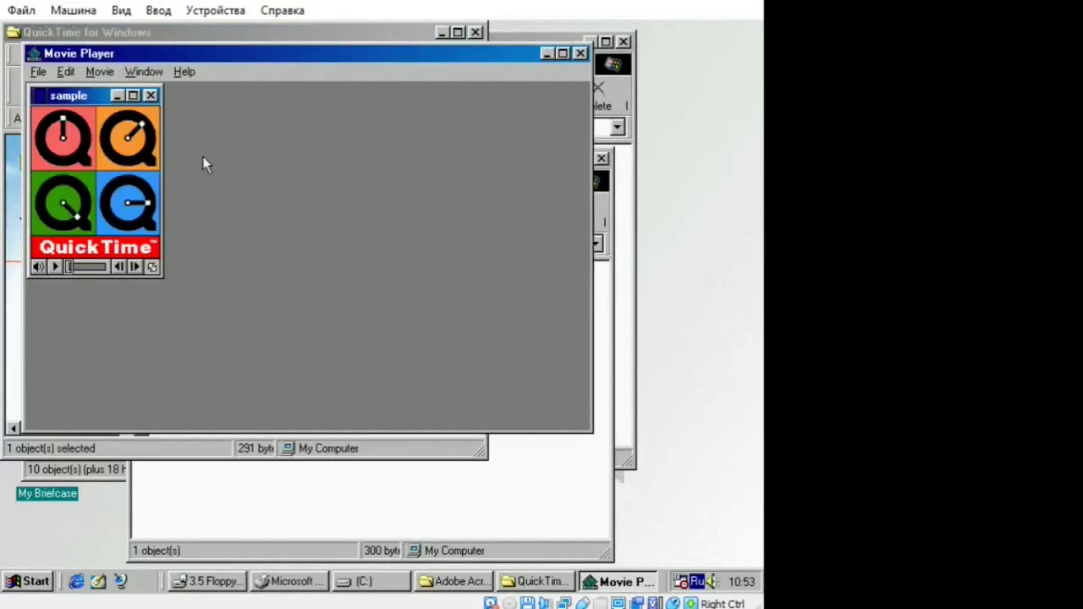
Play, rewind and replay the sample movie, then raise the system volume to maximum.
left_click(56, 267)
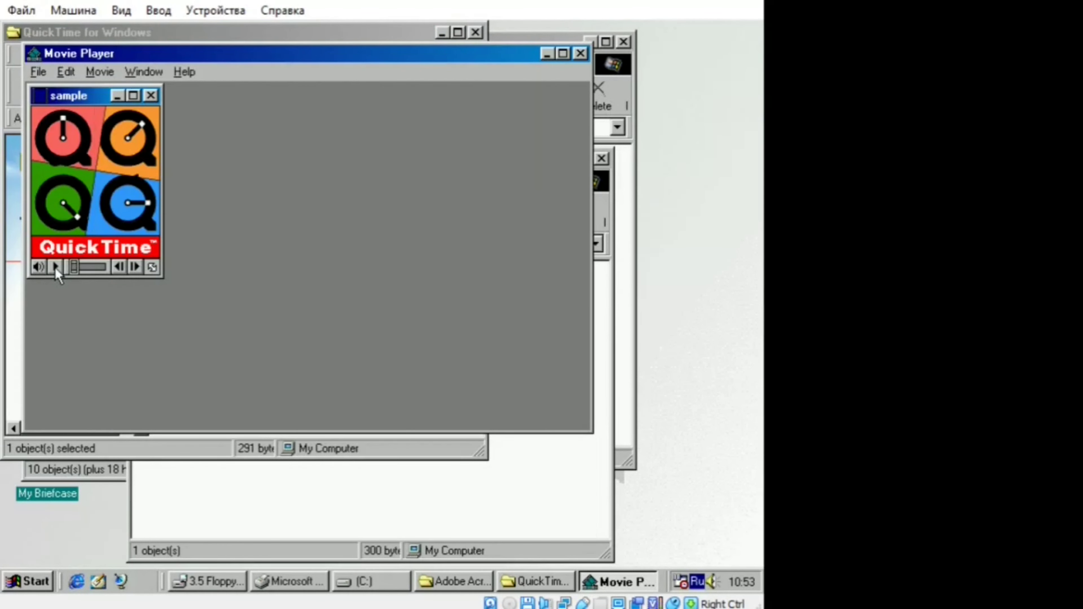
left_click(55, 268)
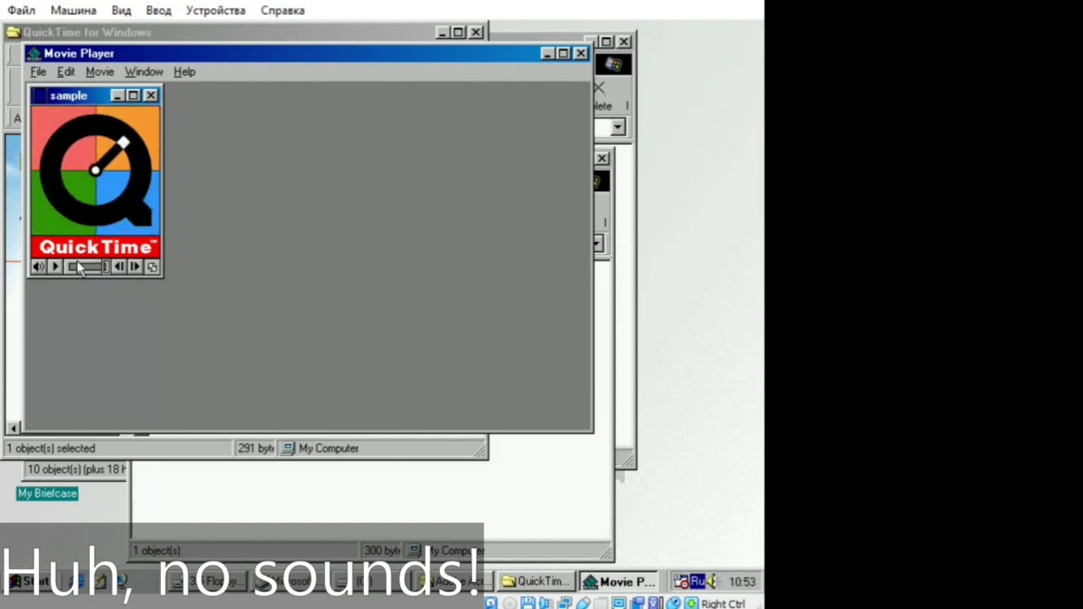
left_click(55, 267)
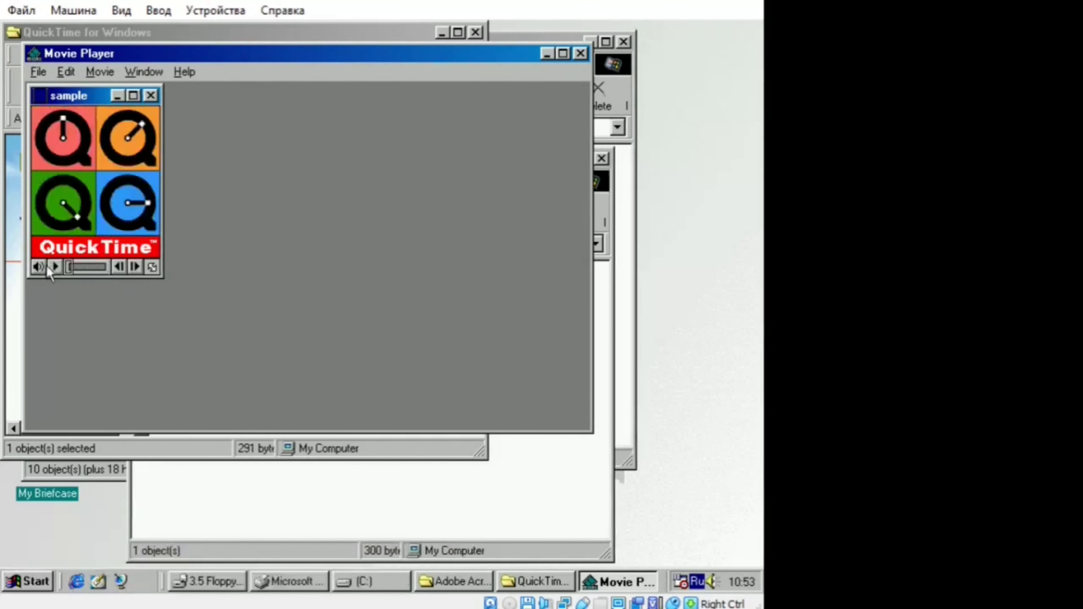
left_click(55, 267)
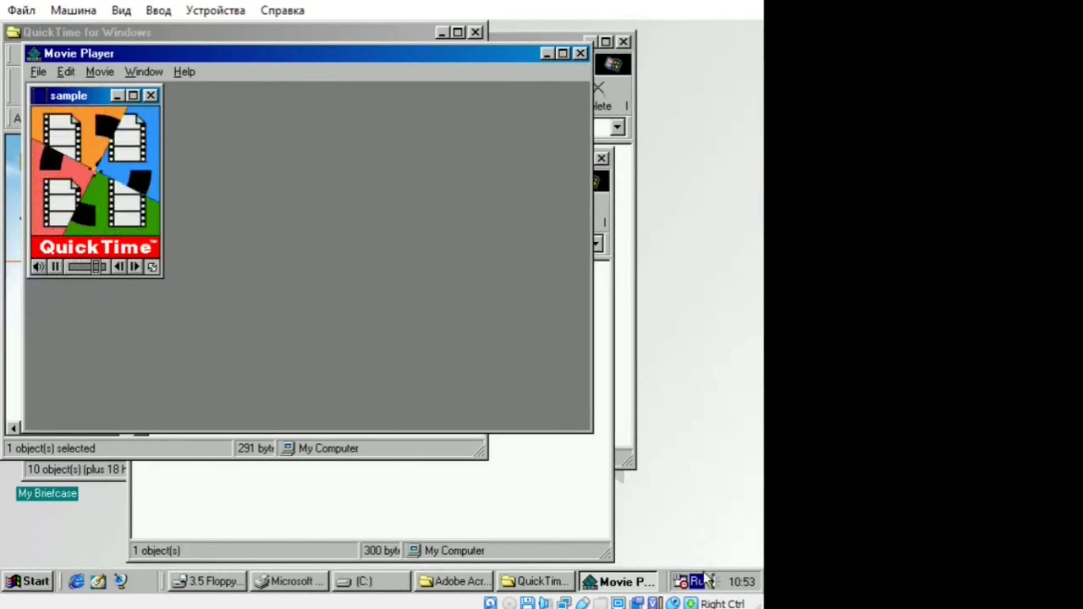
left_click(713, 582)
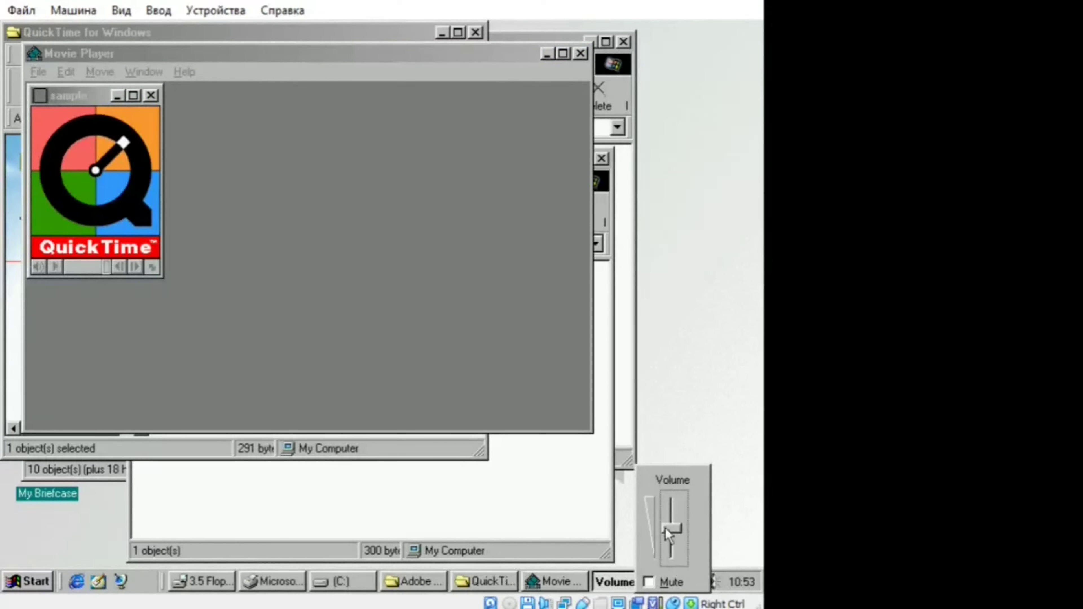
key("Up")
key("Up")
key("Up")
key("Up")
key("Up")
key("Up")
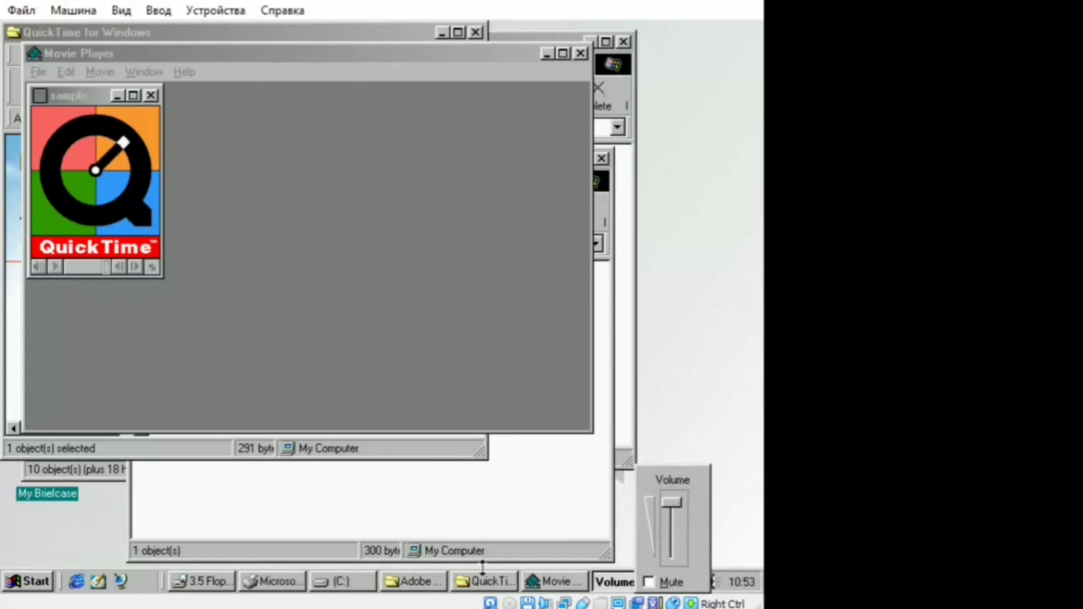
Restart Windows 98 using Start > Shut Down > Restart.
left_click(35, 586)
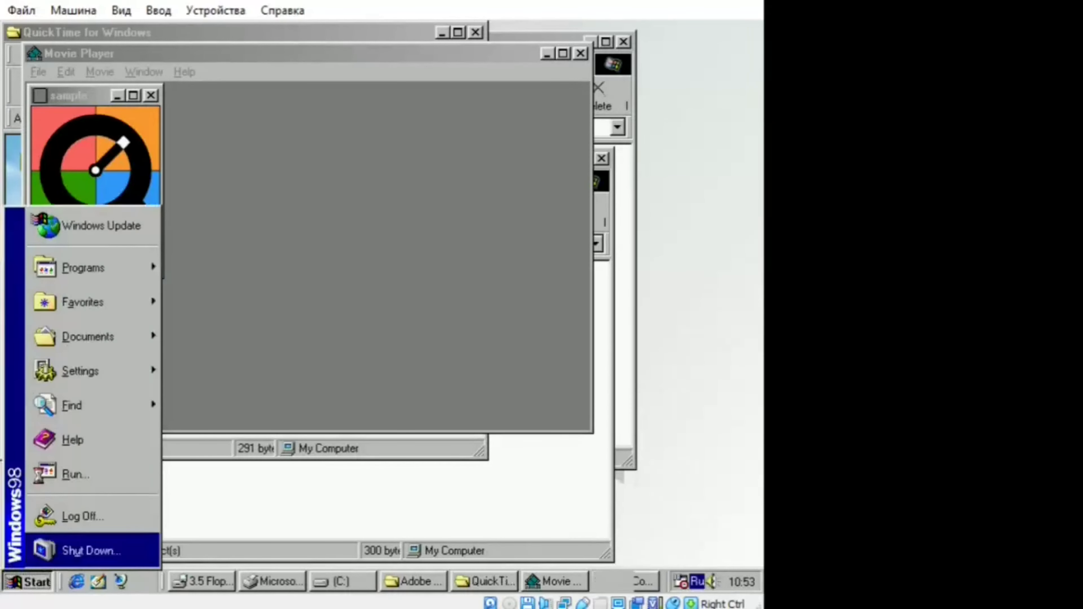
left_click(53, 549)
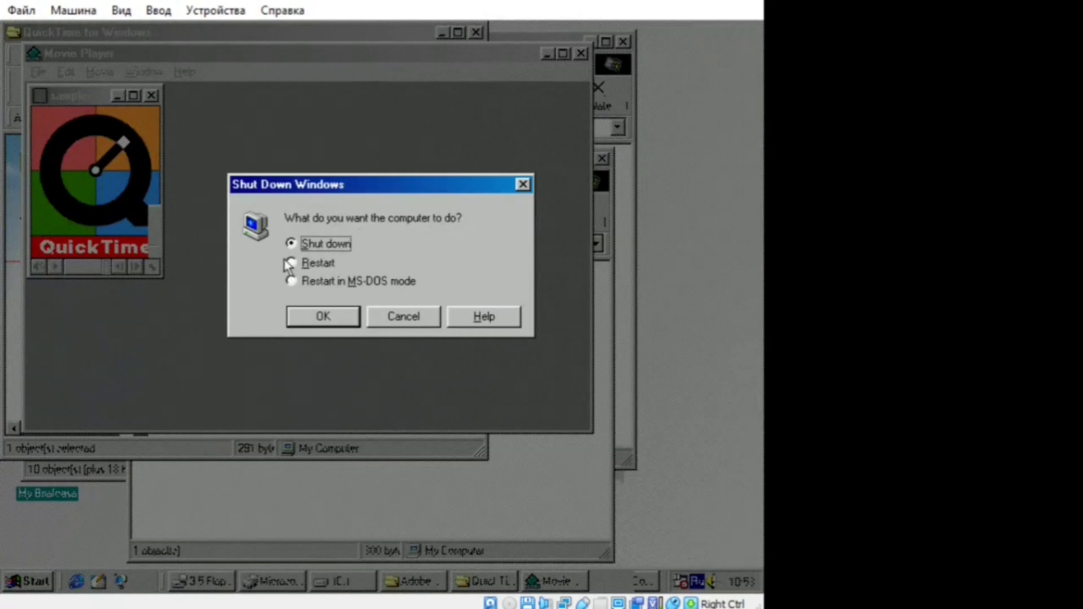
left_click(292, 264)
left_click(303, 320)
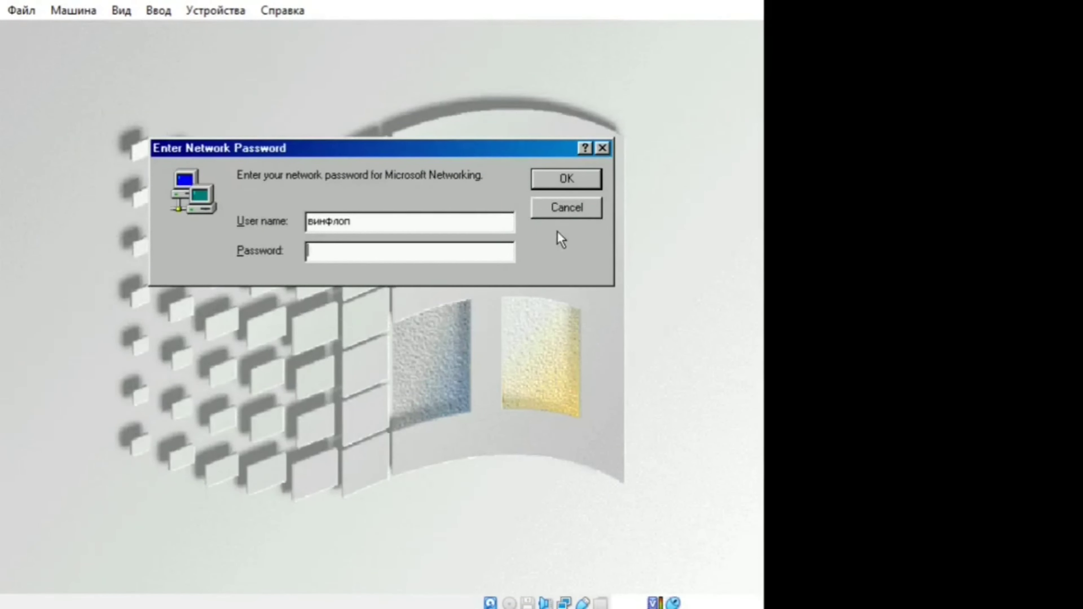
Skip the network logon, decline formatting drive A, and open the It's QuickTime! sample movie.
left_click(559, 206)
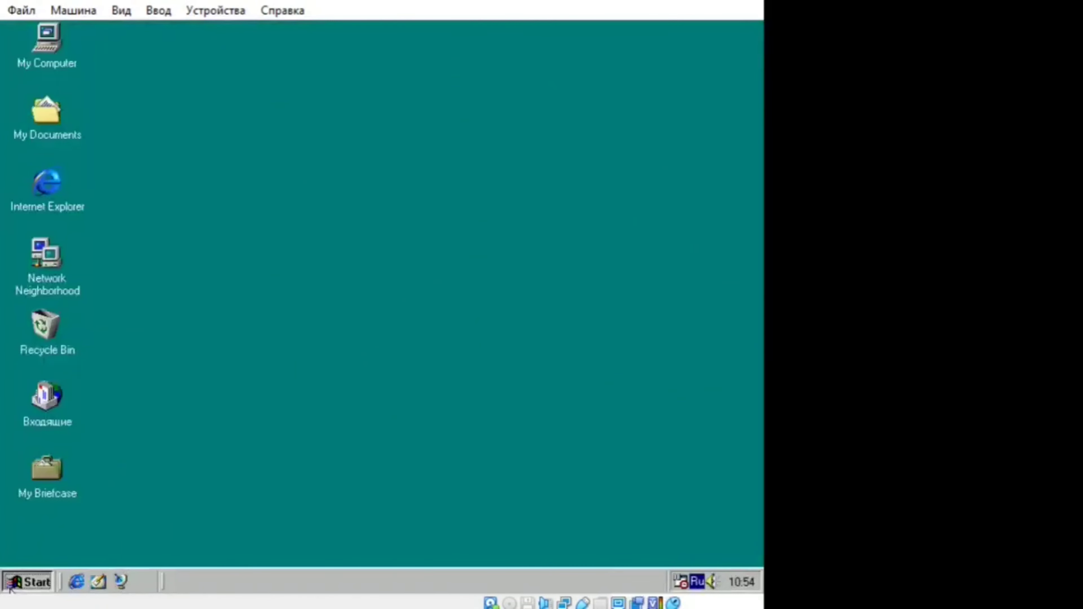
left_click(10, 588)
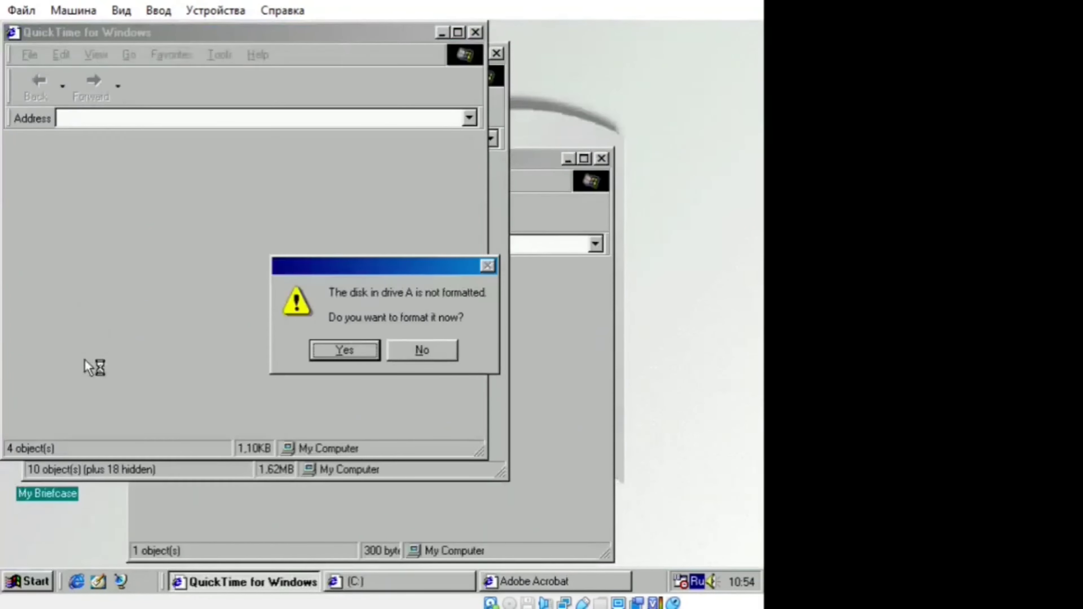
left_click(446, 352)
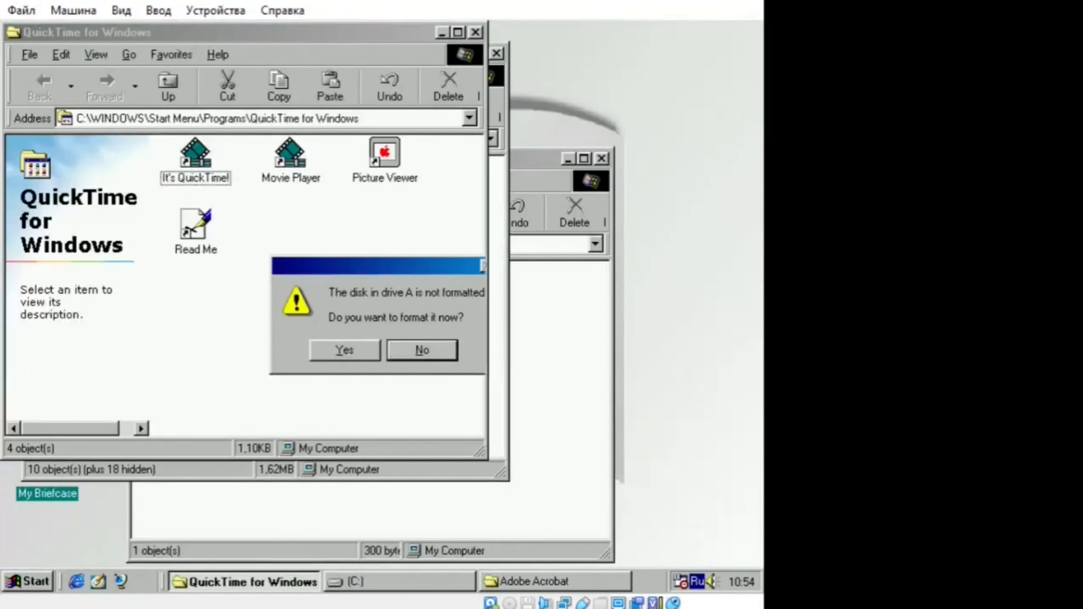
double_click(207, 165)
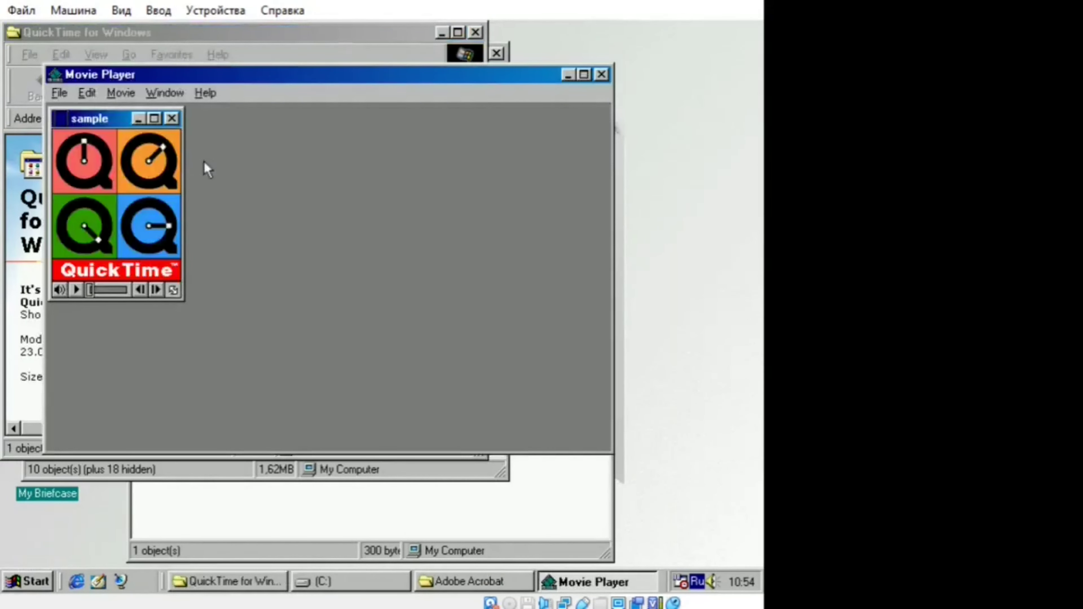
Play and replay the sample movie, check the tray volume, and close the movie.
left_click(77, 291)
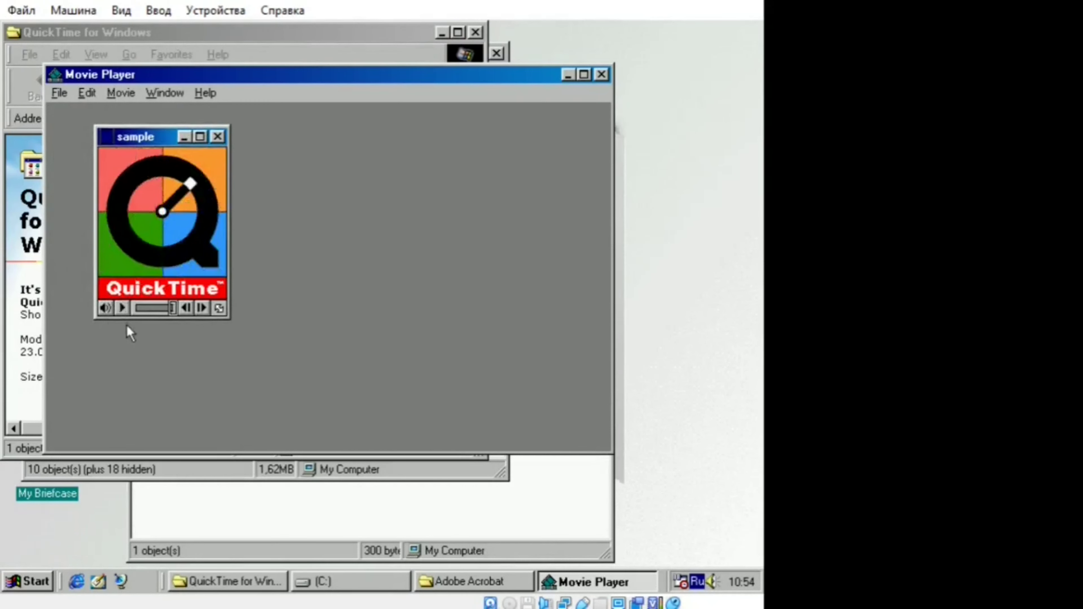
left_click(127, 313)
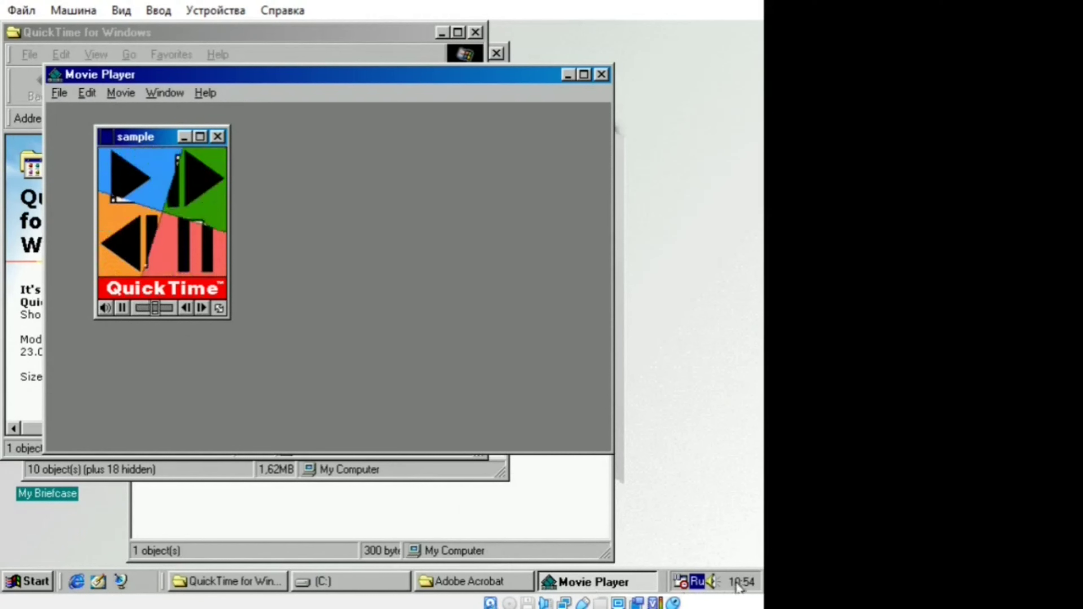
left_click(711, 581)
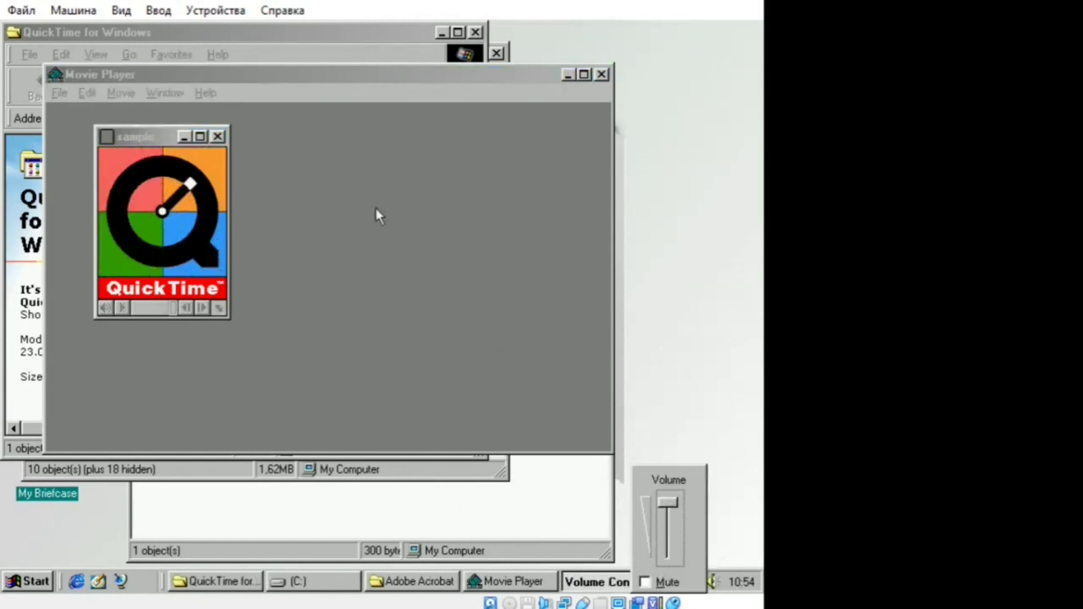
left_click(217, 137)
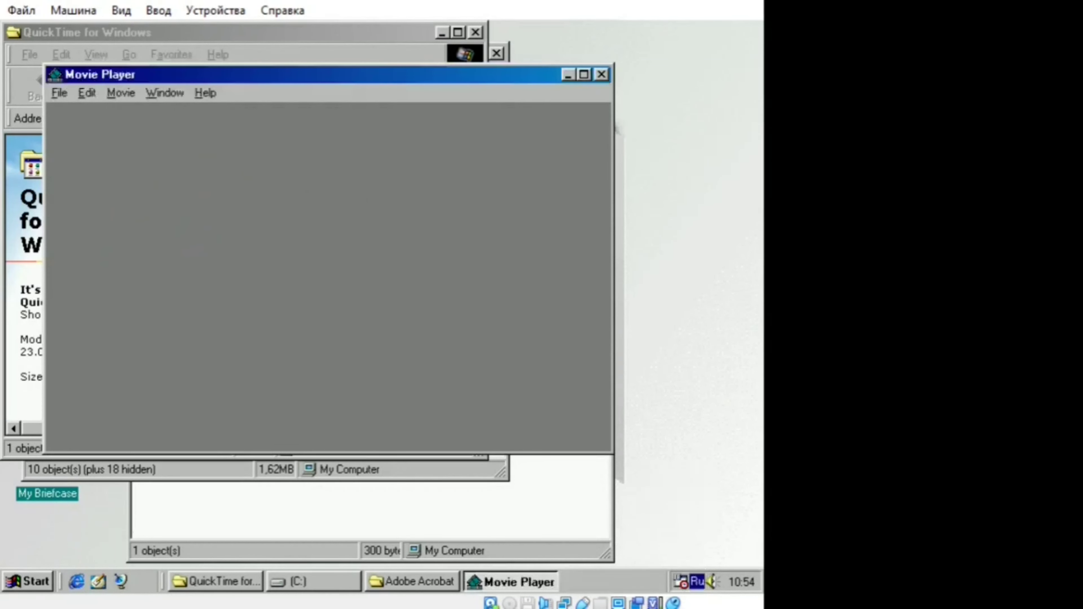
View Movie Player's About box and Help contents, closing each afterwards.
left_click(201, 91)
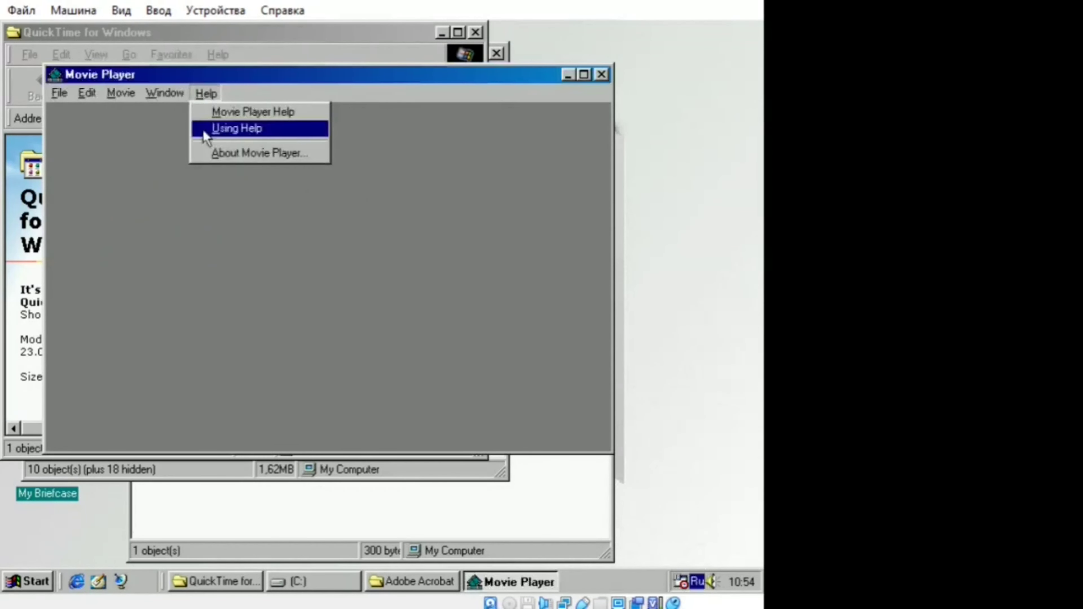
left_click(209, 158)
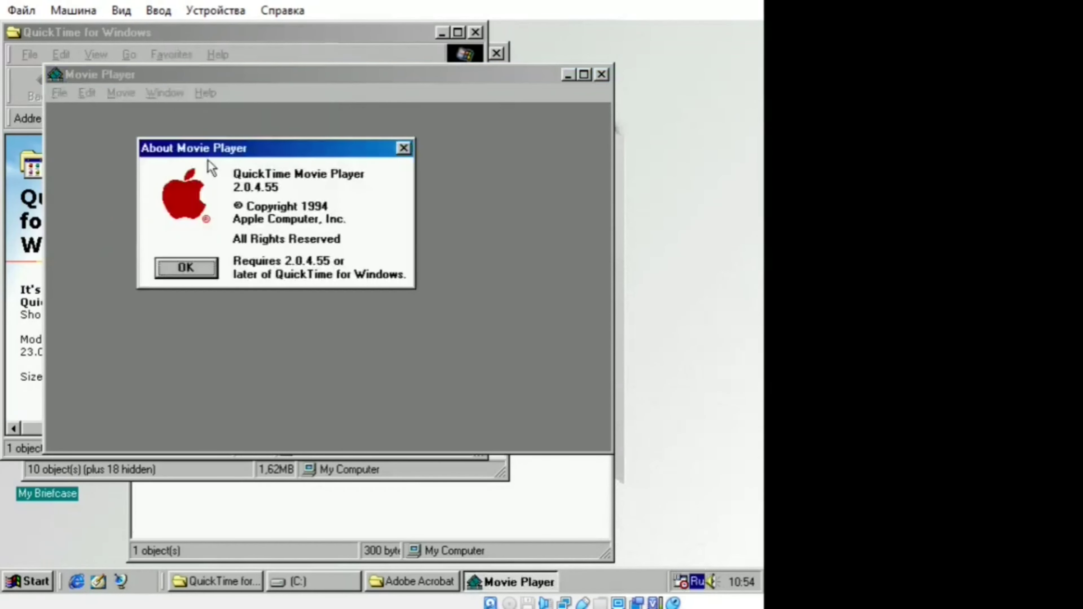
left_click(190, 270)
left_click(206, 93)
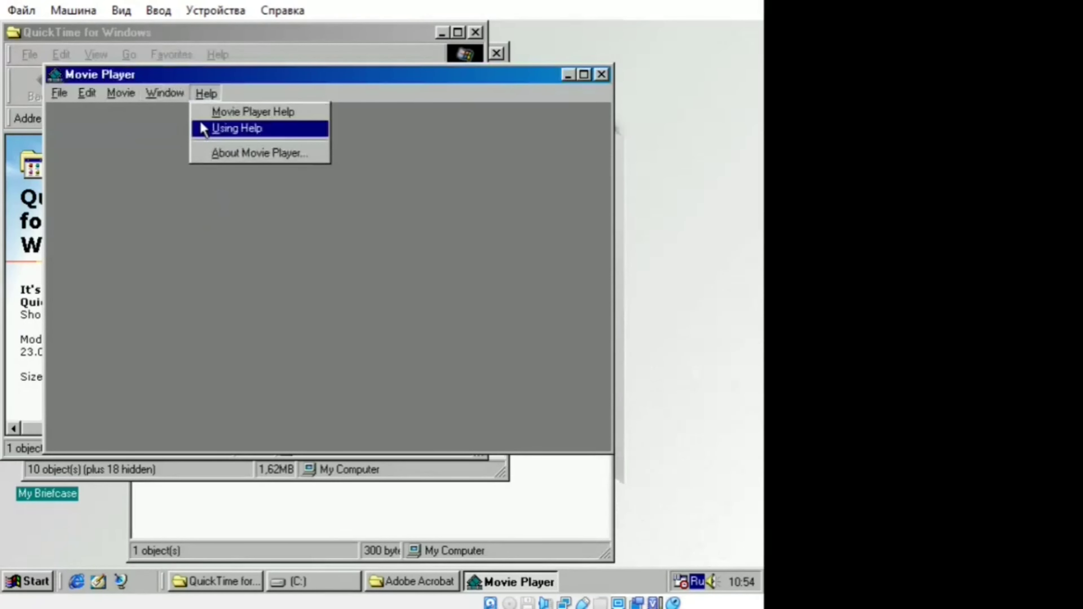
left_click(204, 112)
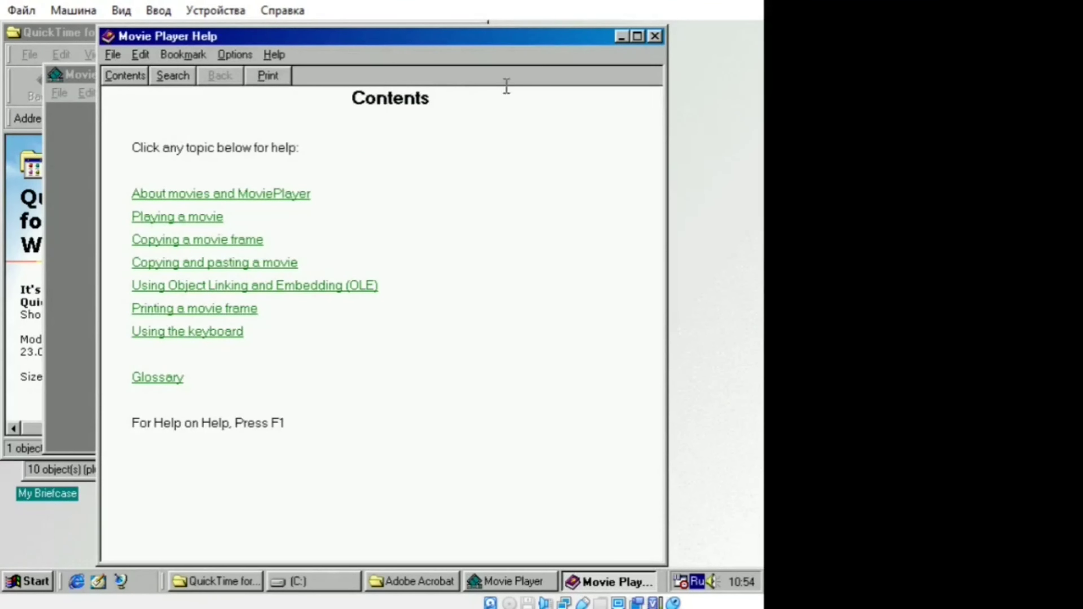
left_click(657, 37)
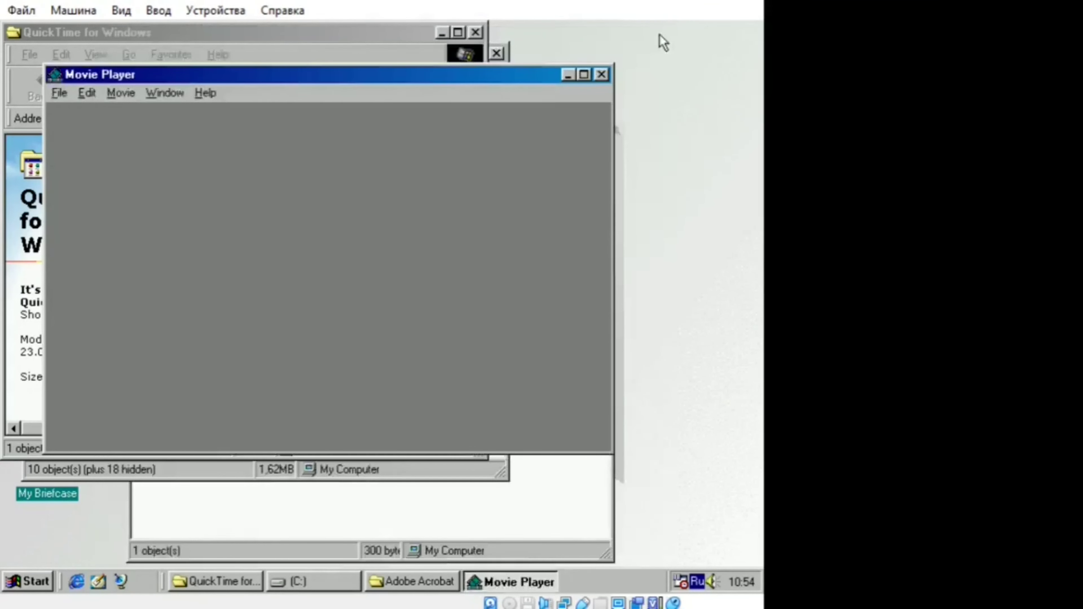
left_click(197, 92)
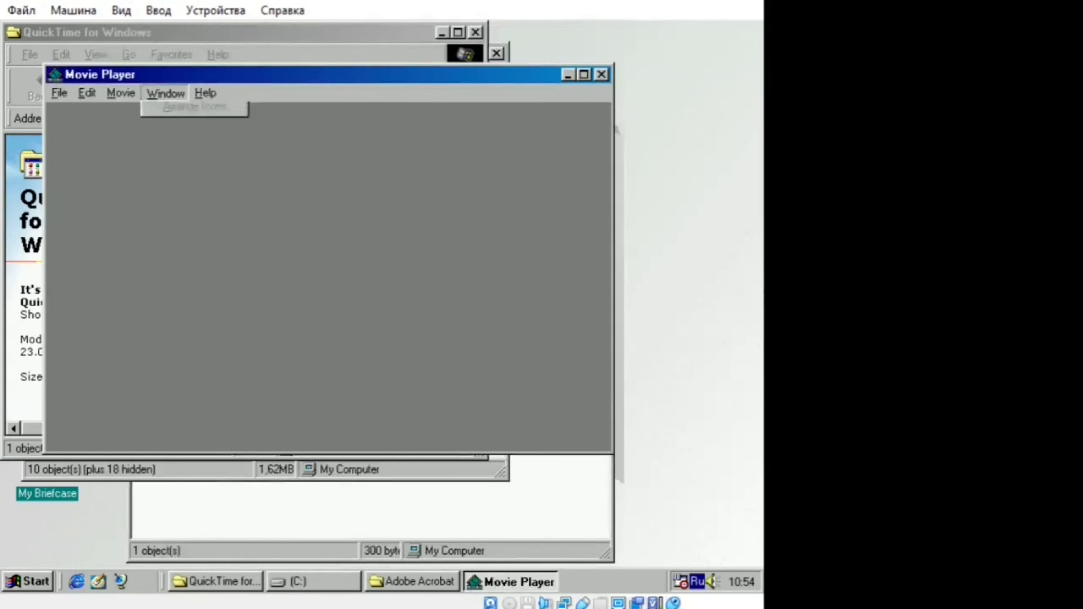
Exit Movie Player, then relaunch it with no movie and close it again.
mouse_move(119, 95)
mouse_move(60, 93)
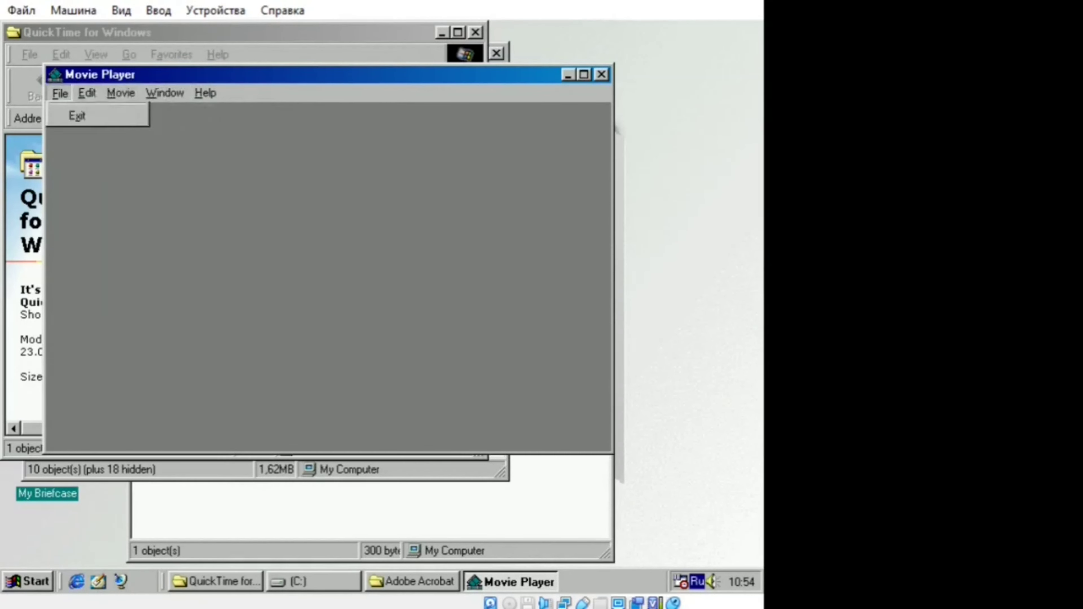
left_click(70, 194)
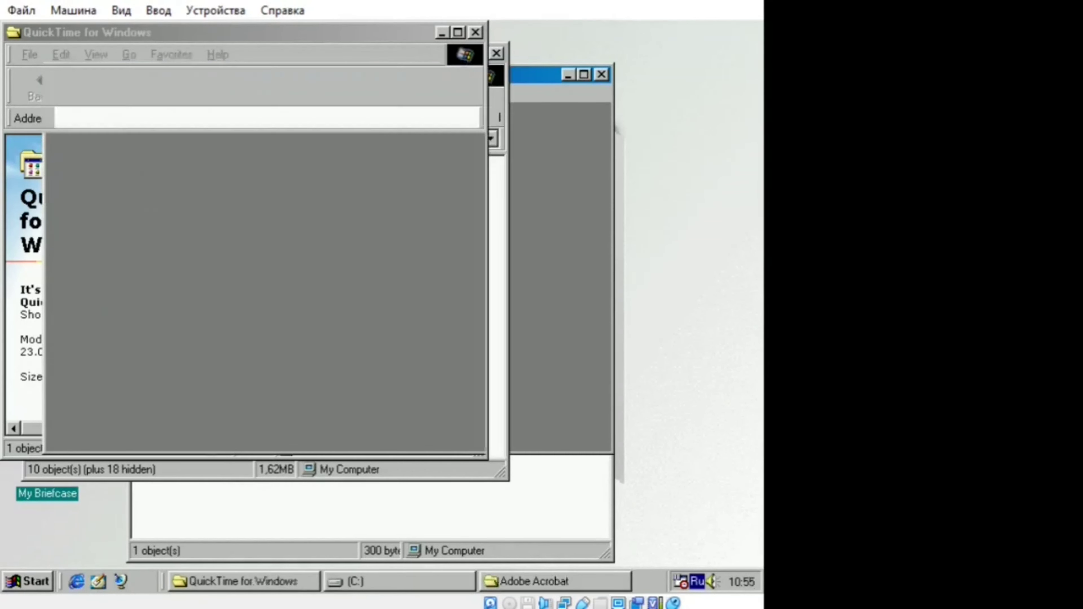
double_click(288, 165)
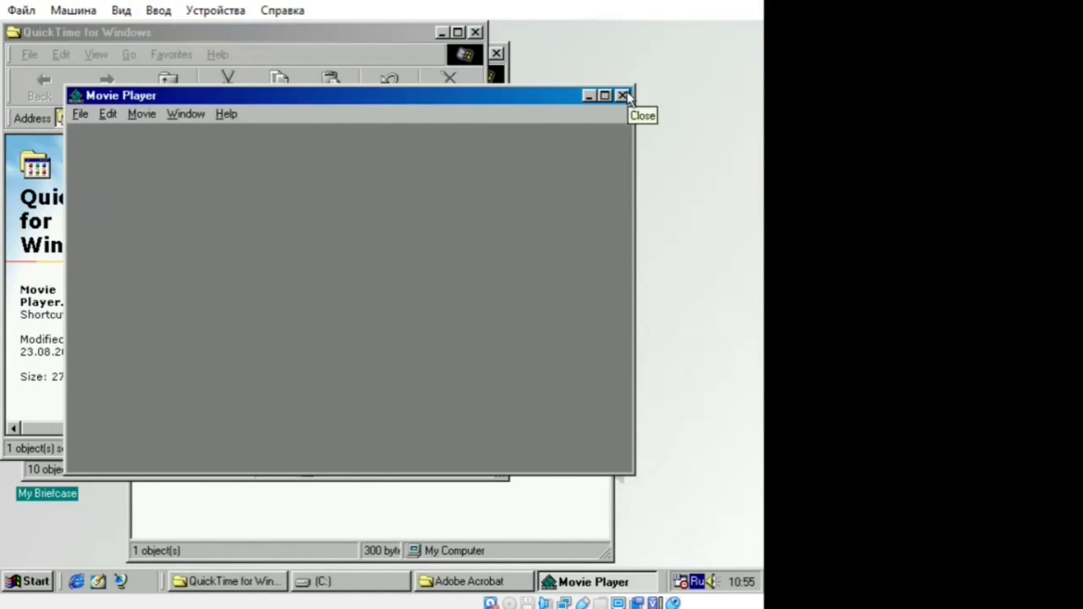
left_click(624, 96)
Open and close Picture Viewer and the QuickTime Read Me notes, then right-click It's QuickTime!
left_click(377, 173)
double_click(376, 171)
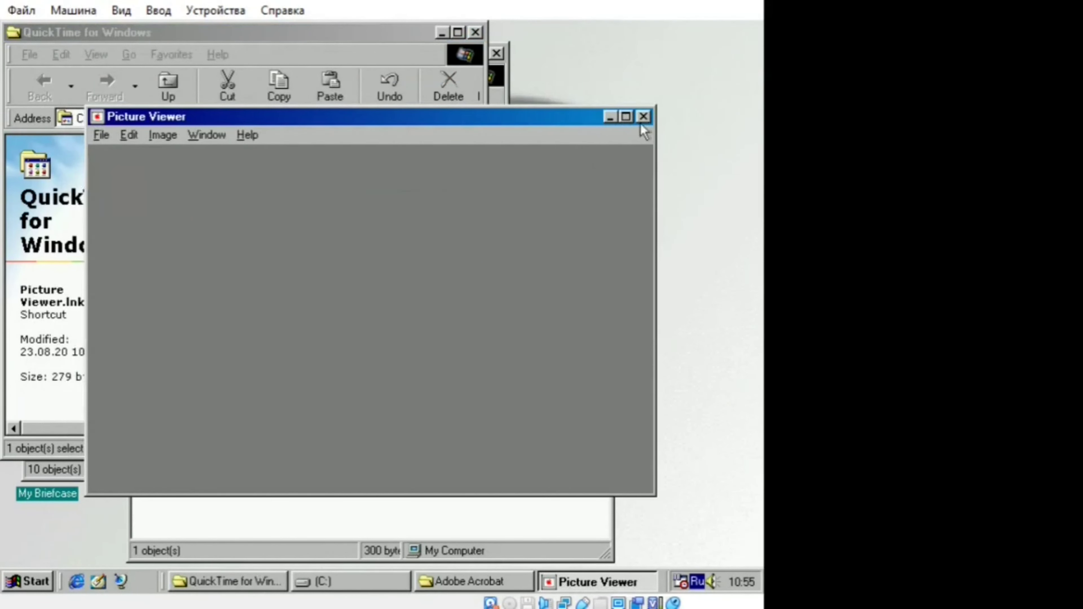
left_click(644, 116)
double_click(189, 223)
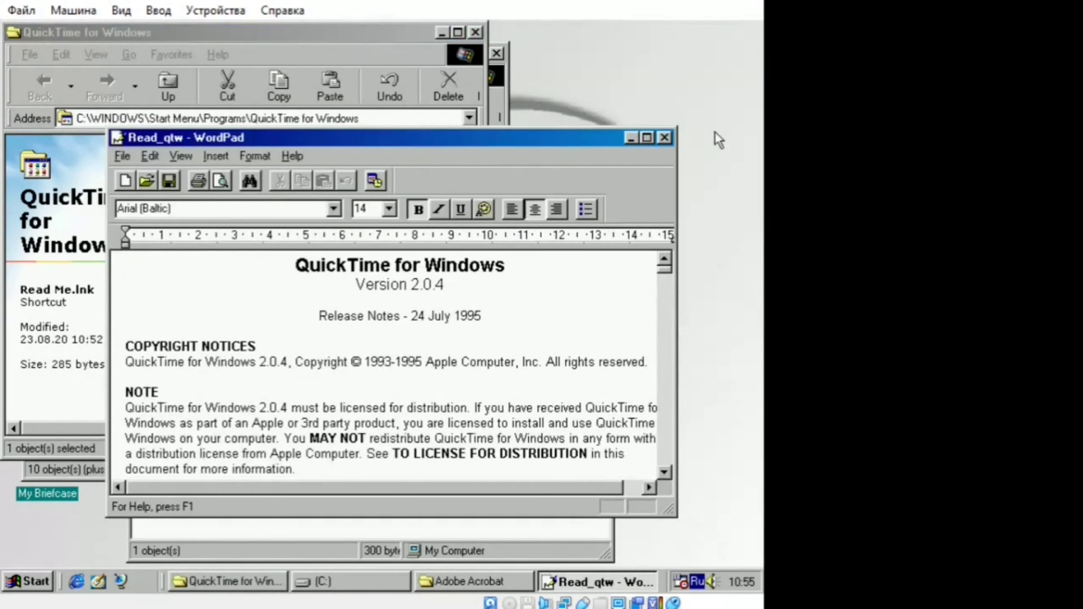
left_click(664, 138)
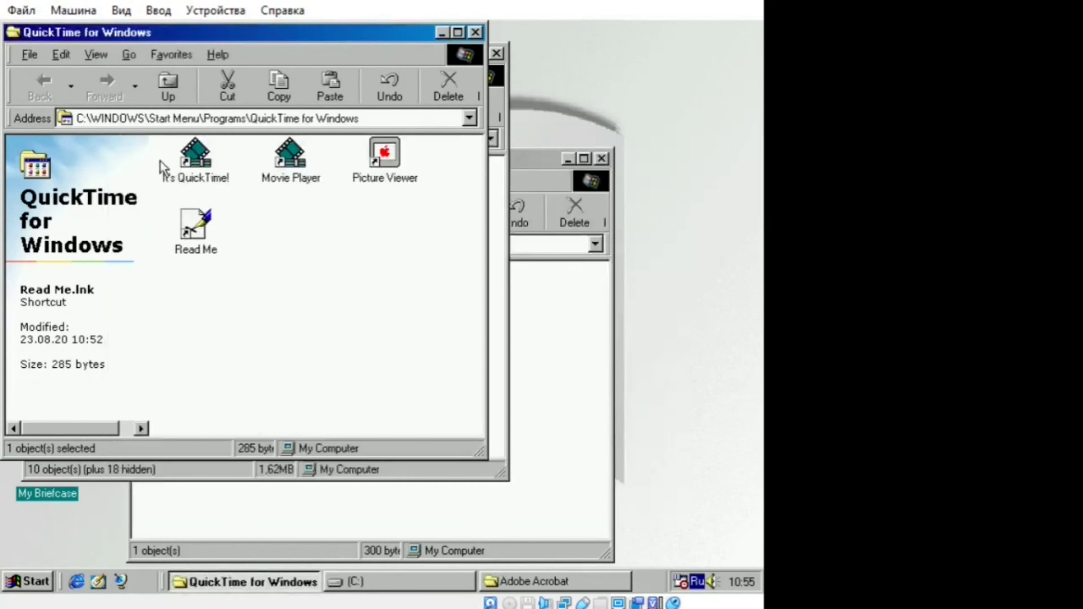
left_click(194, 163)
right_click(195, 168)
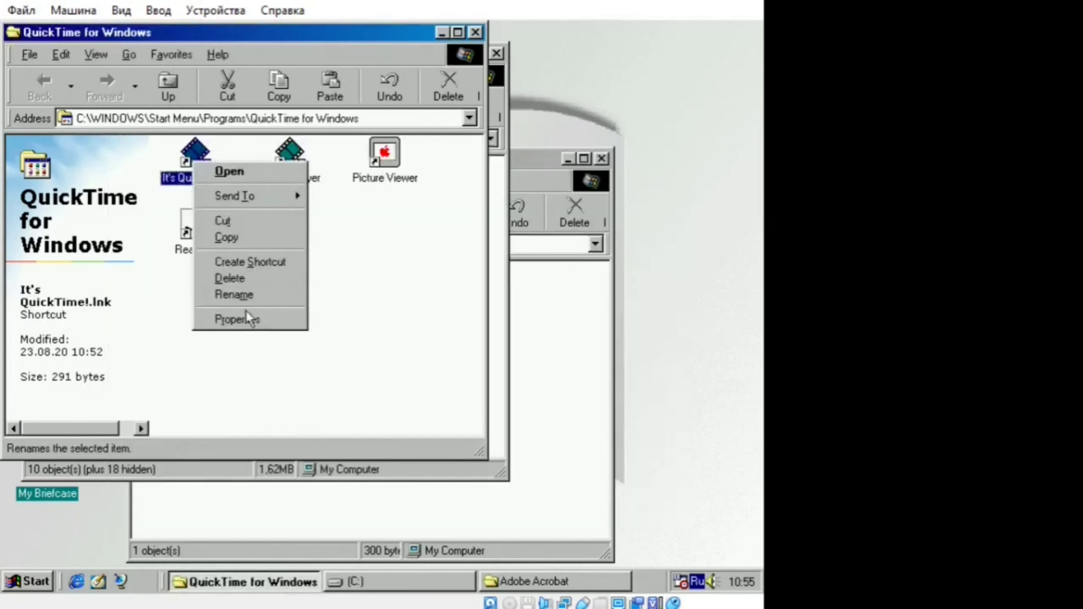
left_click(242, 318)
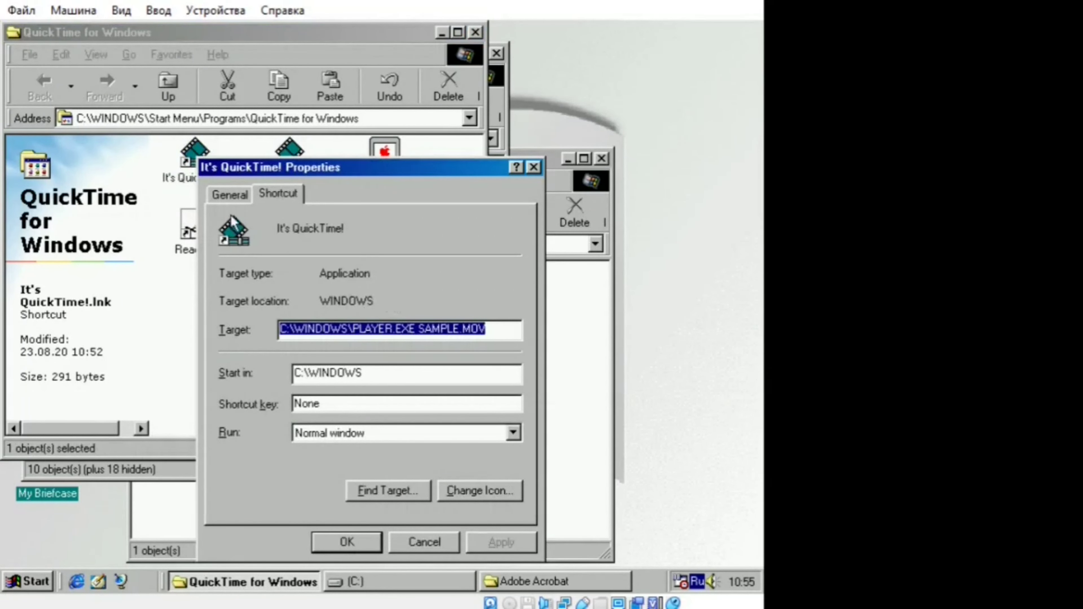
left_click(230, 196)
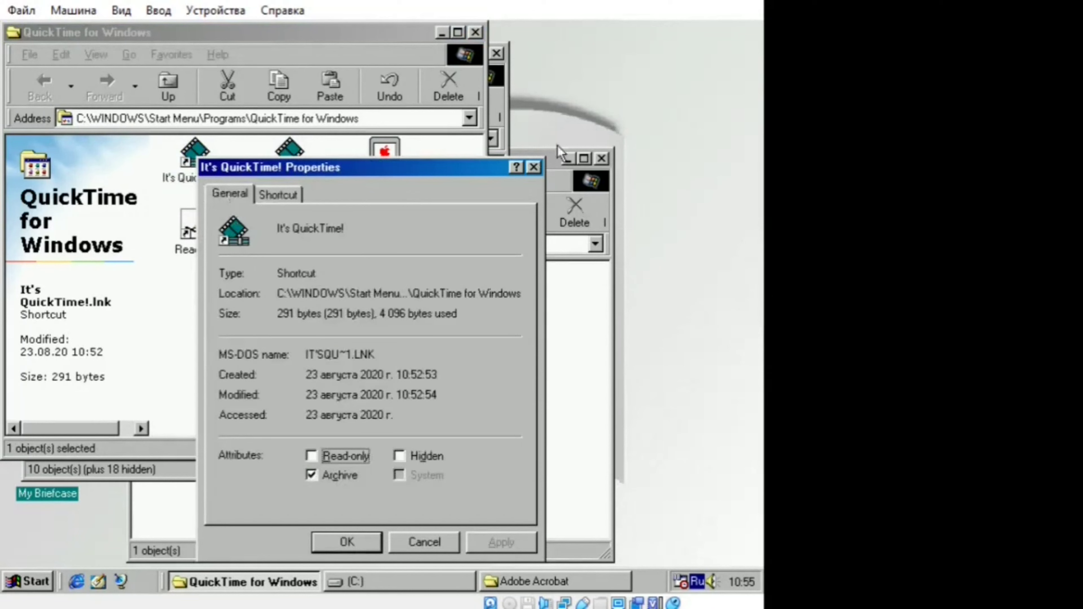
left_click(534, 168)
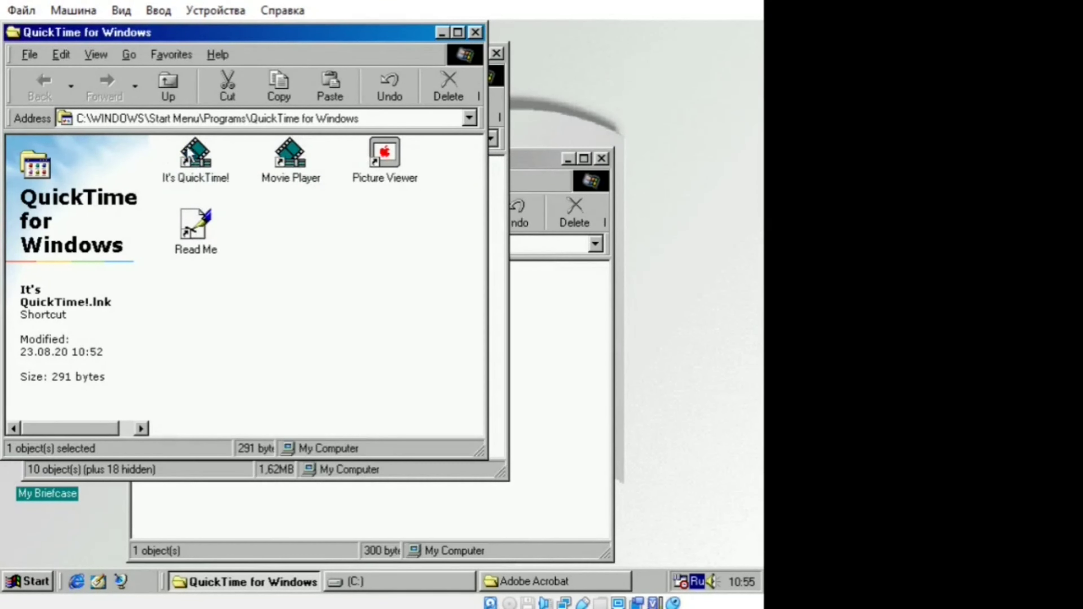
double_click(190, 151)
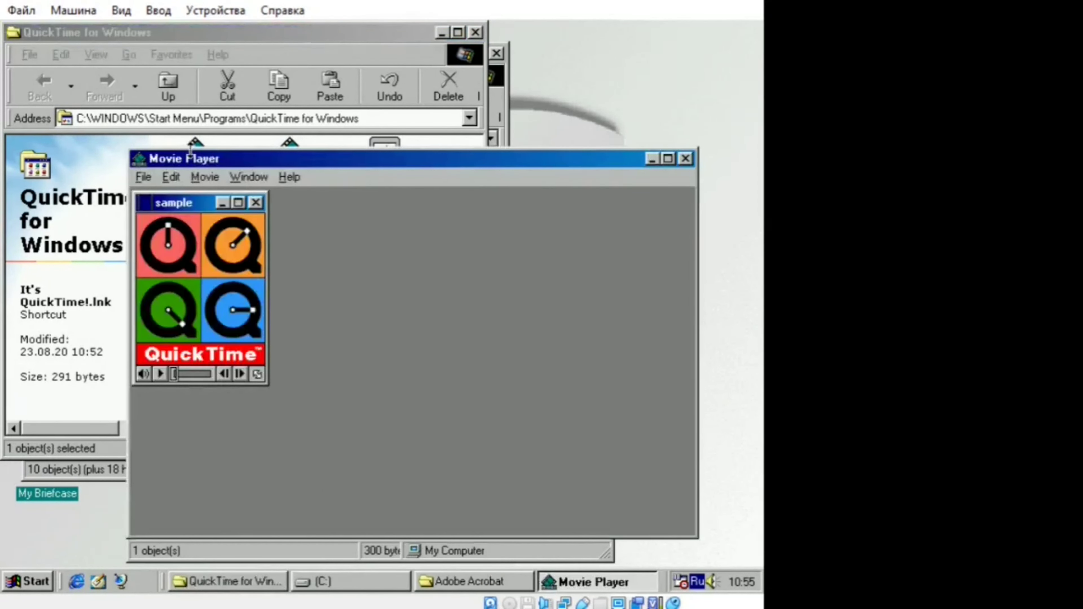
View Movie Info for SAMPLE.MOV (6.23 seconds, 136×160 Animation), then close it.
left_click(206, 177)
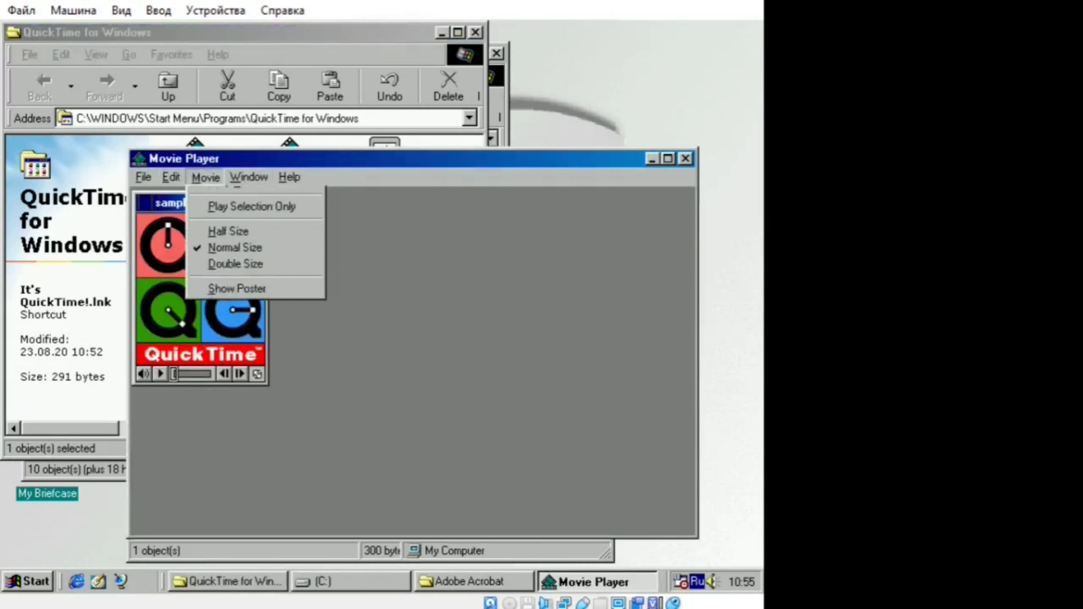
left_click(202, 212)
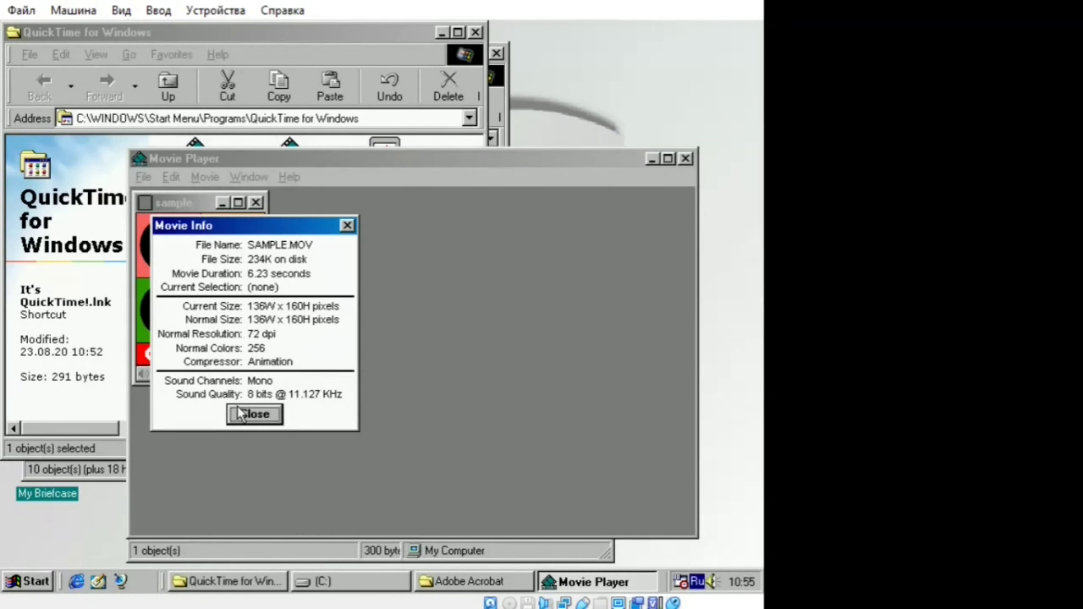
left_click(254, 414)
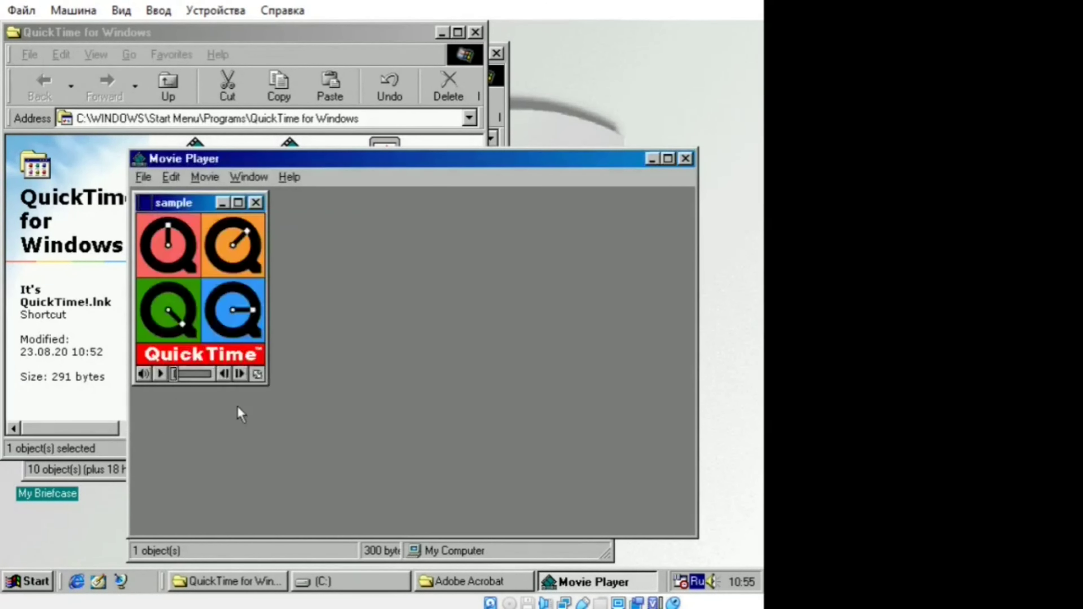
Play the sample movie, scrub forward through it, and check its playback volume.
left_click(160, 375)
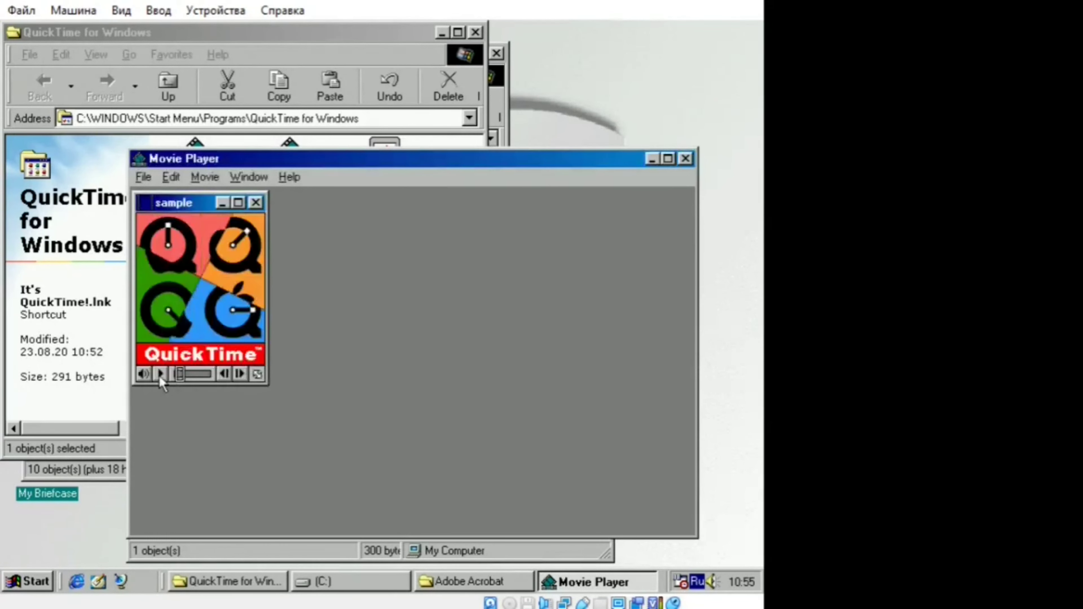
left_click_drag(177, 375, 201, 377)
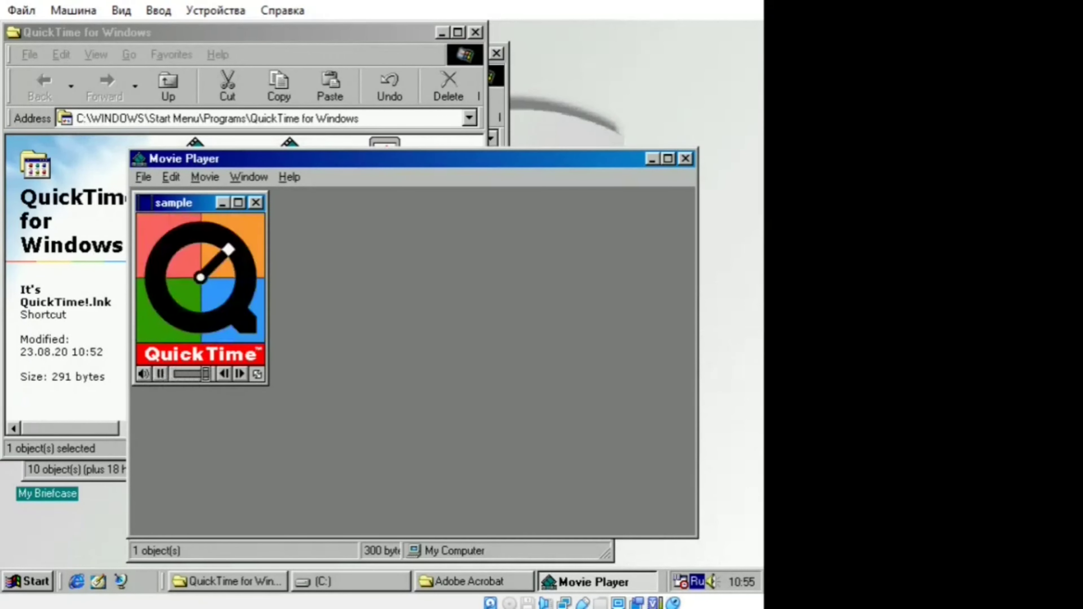
left_click(145, 377)
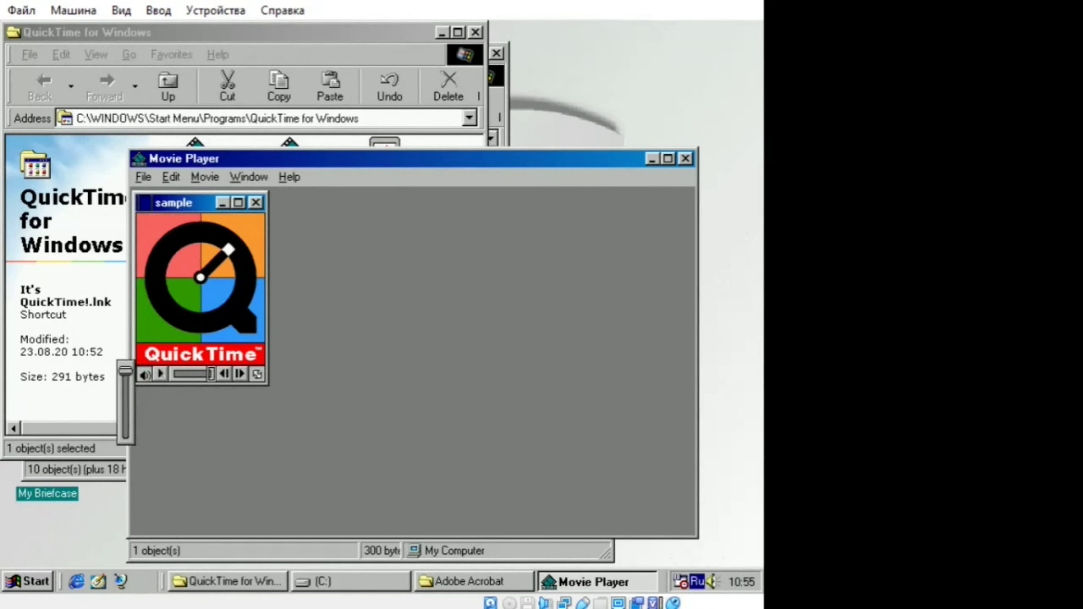
Close Movie Player and the QuickTime folder, then launch Acroread.exe from C:\ACROREAD.
left_click(685, 158)
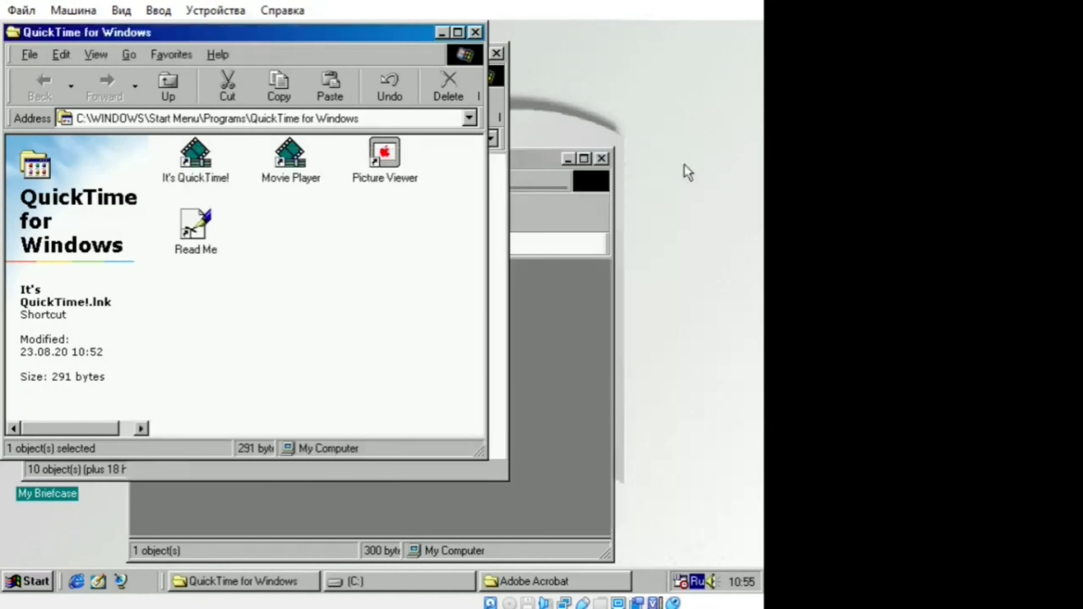
left_click(476, 32)
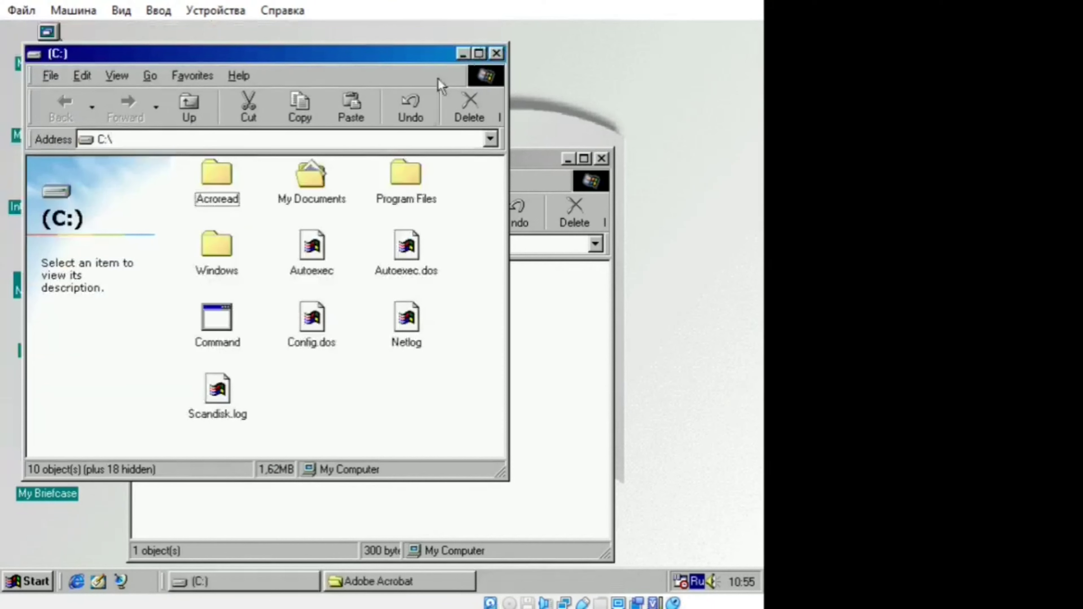
double_click(218, 170)
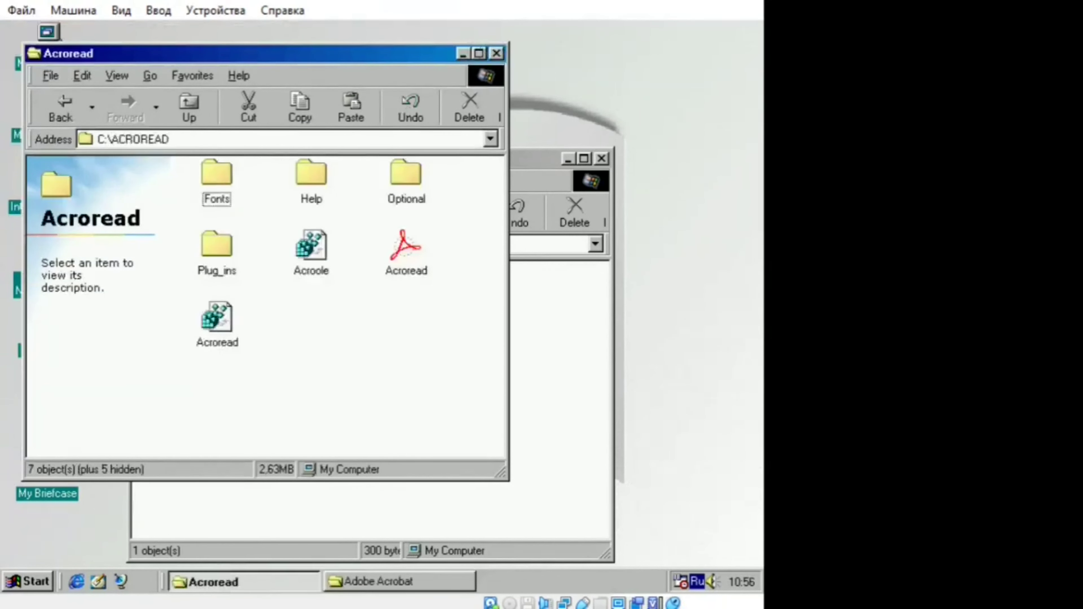
left_click(406, 258)
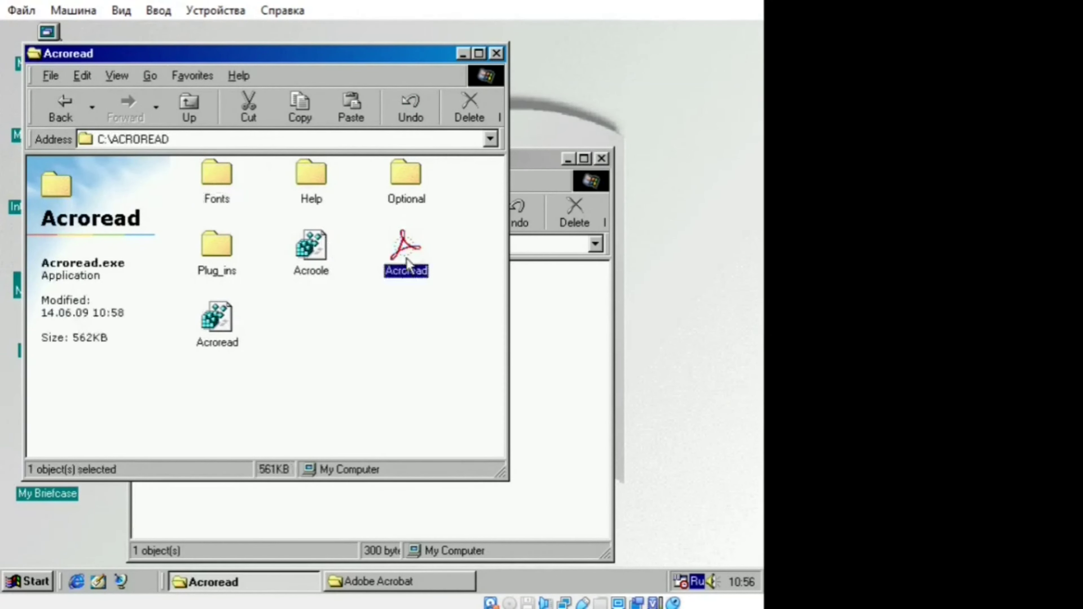
double_click(406, 258)
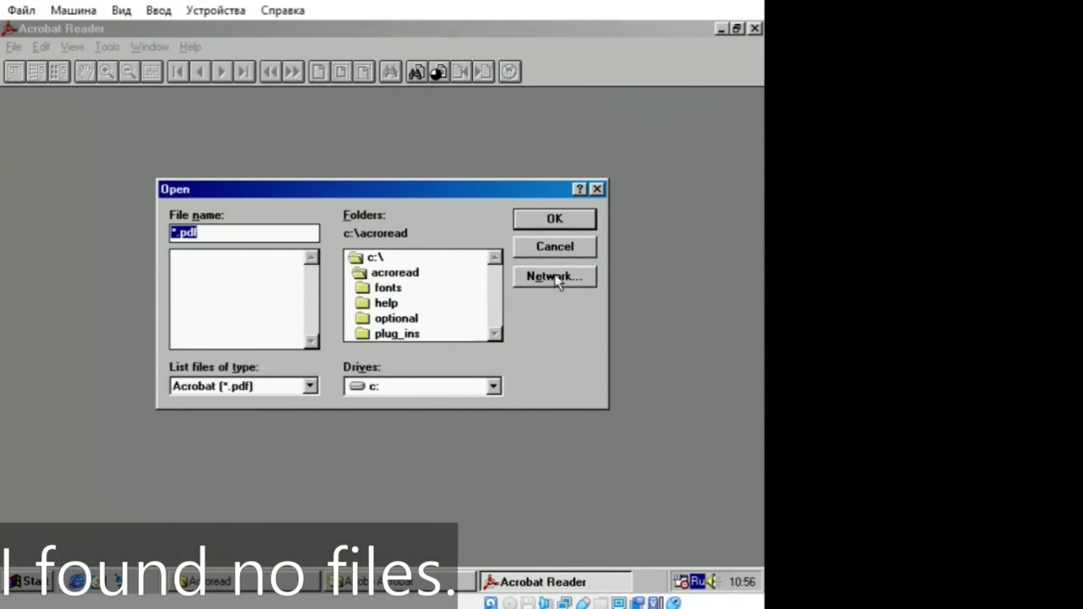
Cancel the Open dialog and browse Acrobat Reader's Window, Help and File menus.
left_click(556, 250)
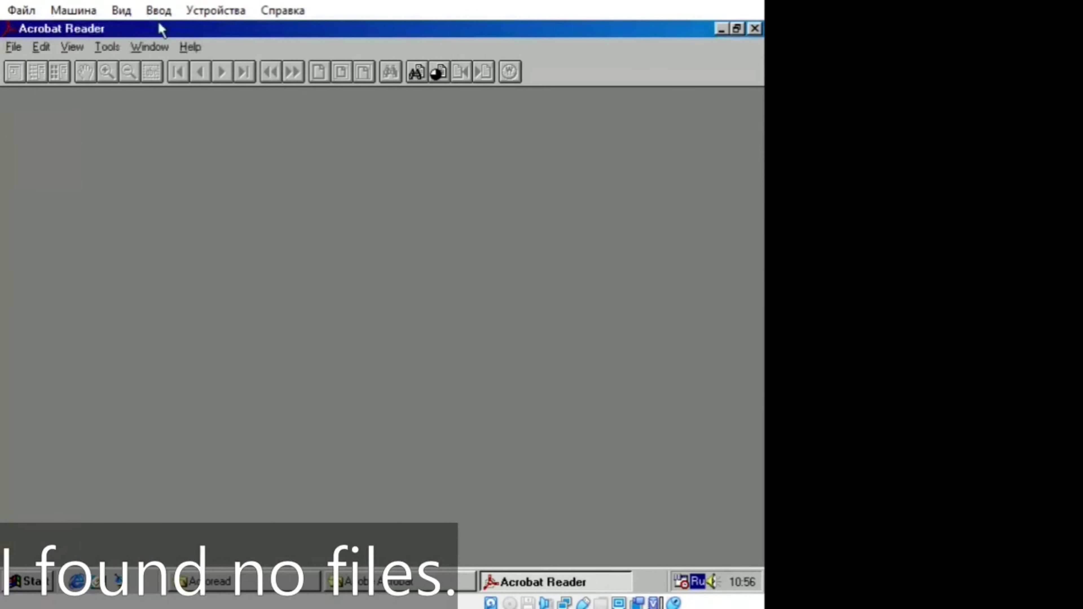
left_click(170, 45)
left_click(170, 46)
left_click(182, 45)
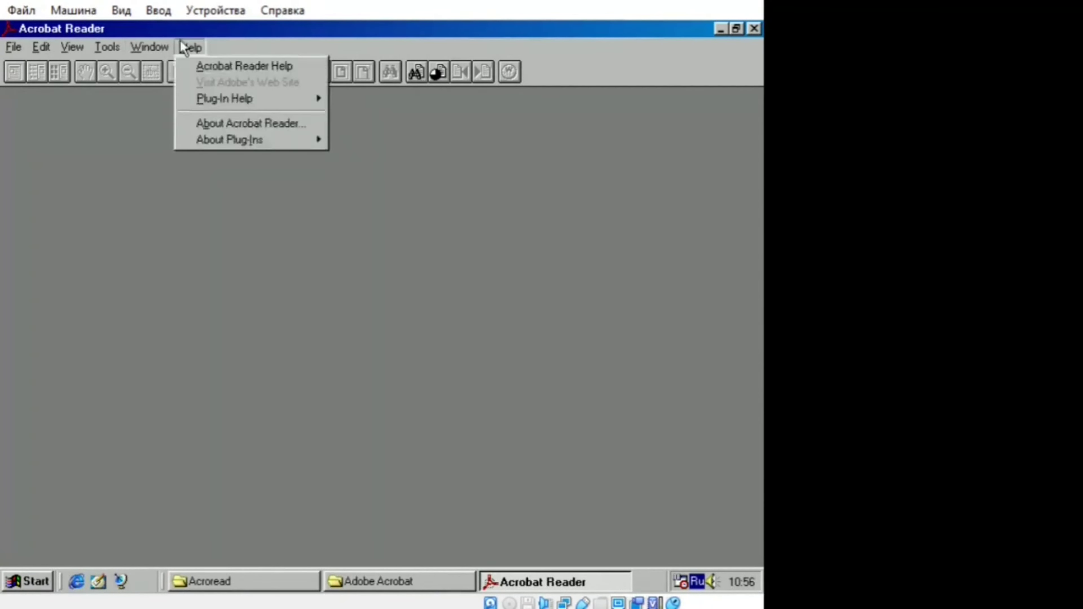
mouse_move(201, 99)
mouse_move(108, 46)
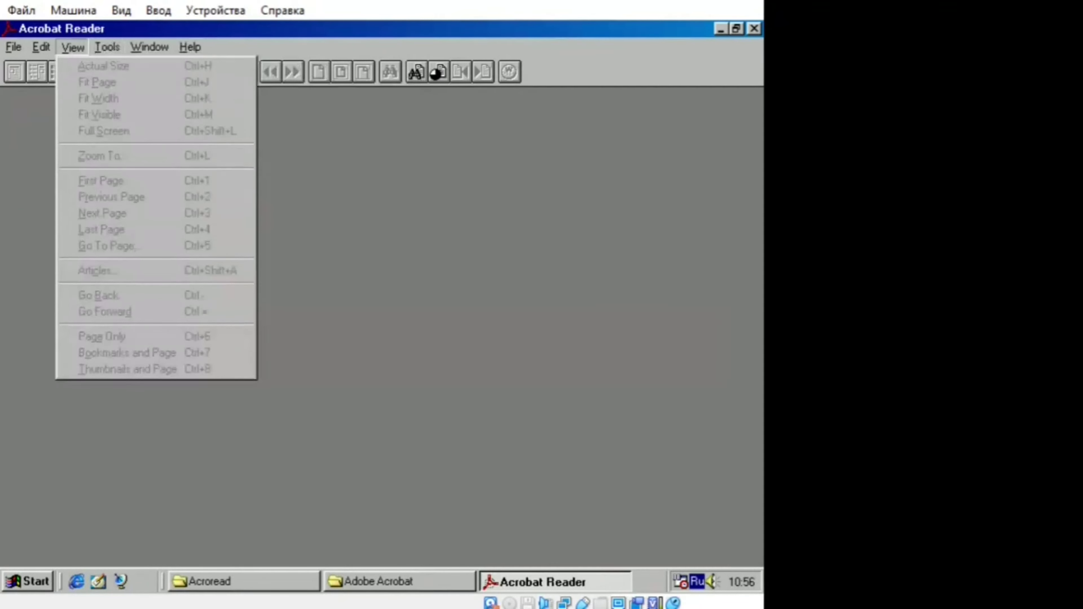
mouse_move(42, 47)
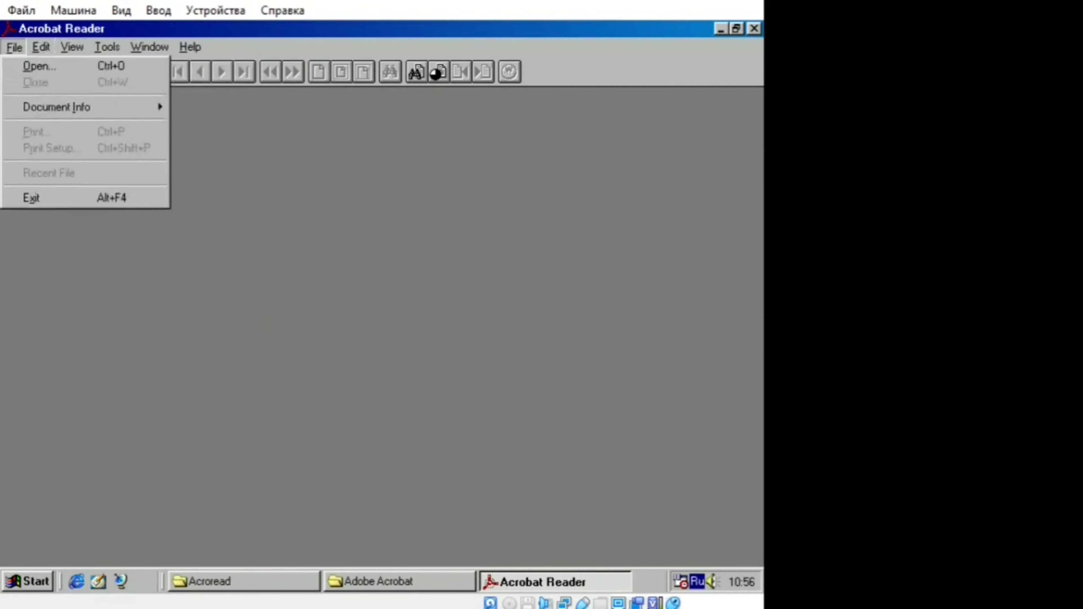
mouse_move(117, 110)
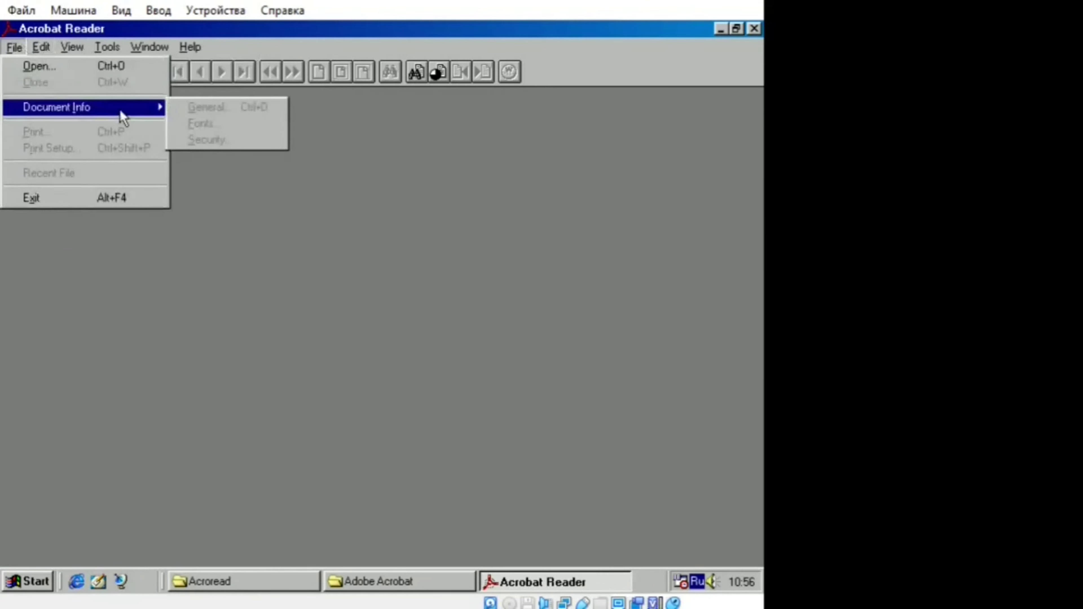
mouse_move(191, 47)
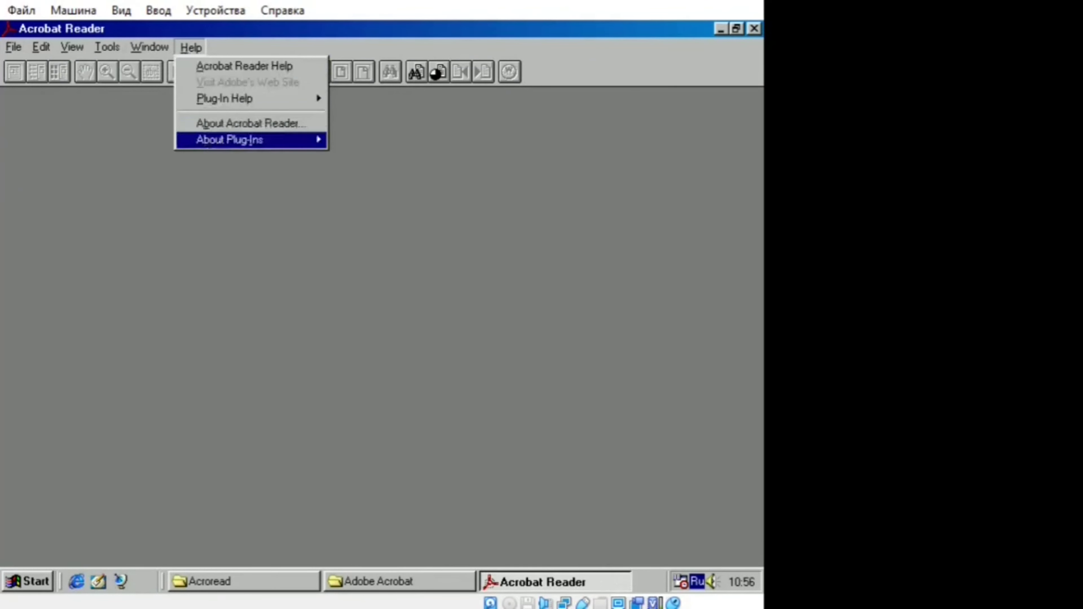
mouse_move(212, 147)
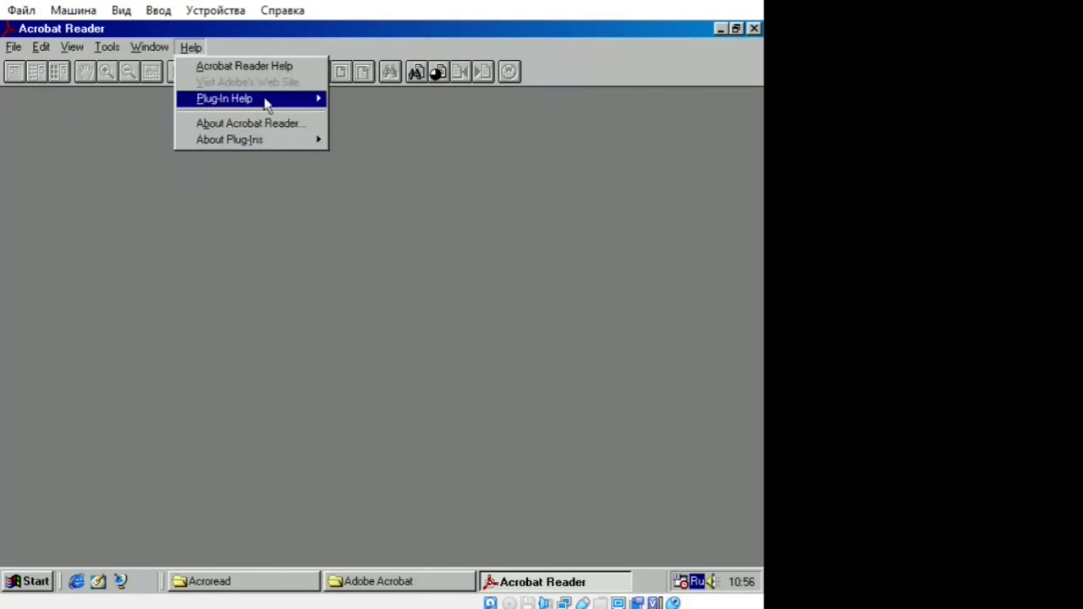
mouse_move(267, 104)
mouse_move(277, 147)
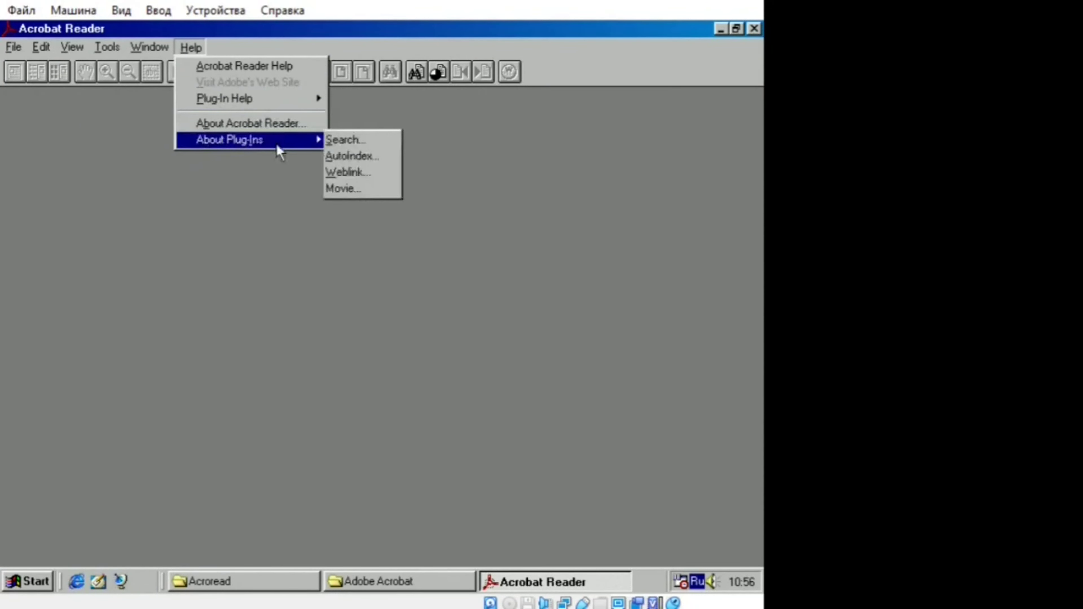
left_click(406, 106)
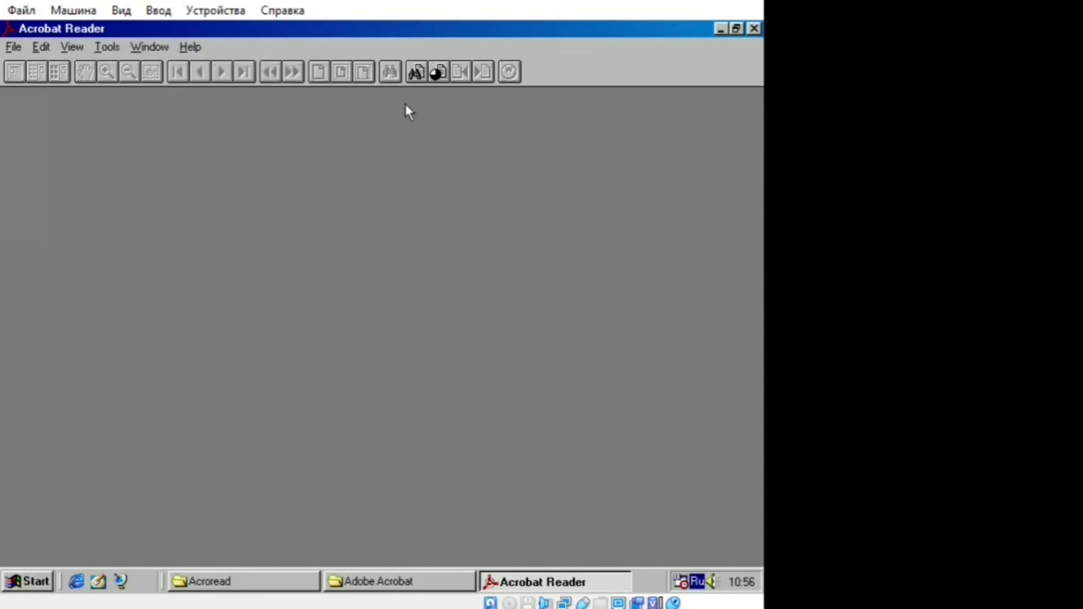
Open and close Acrobat Search and the Search Results list, then quit Acrobat Reader.
left_click(418, 72)
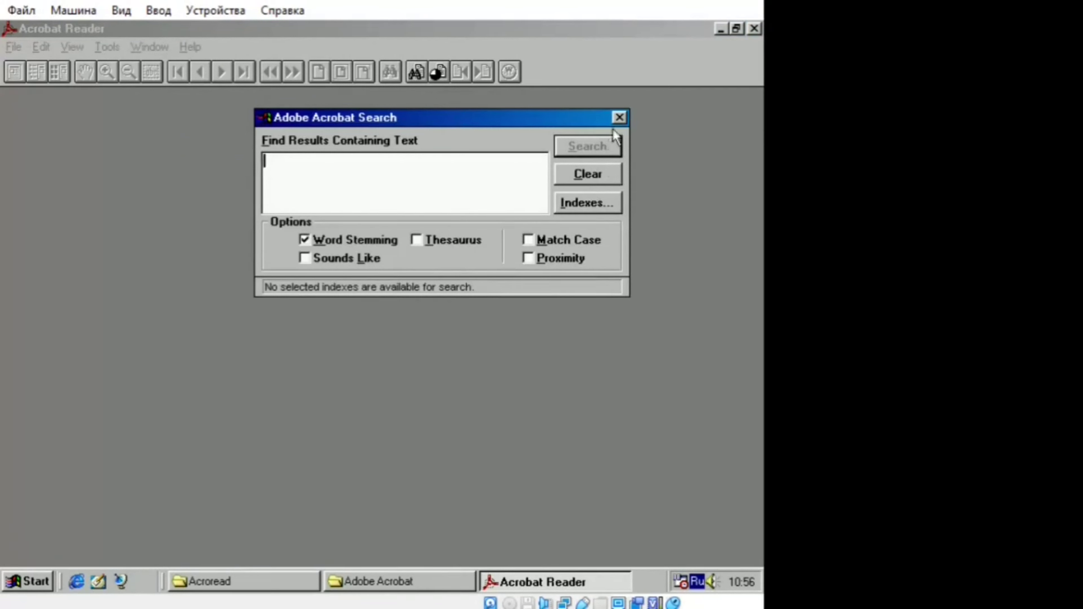
left_click(619, 116)
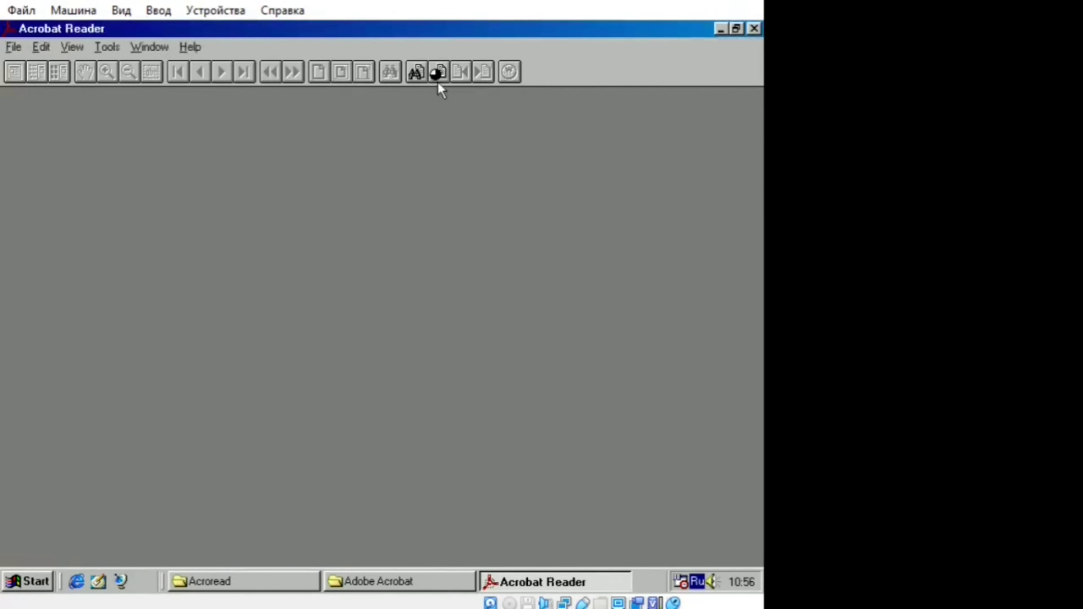
left_click(438, 80)
left_click(618, 221)
left_click(751, 31)
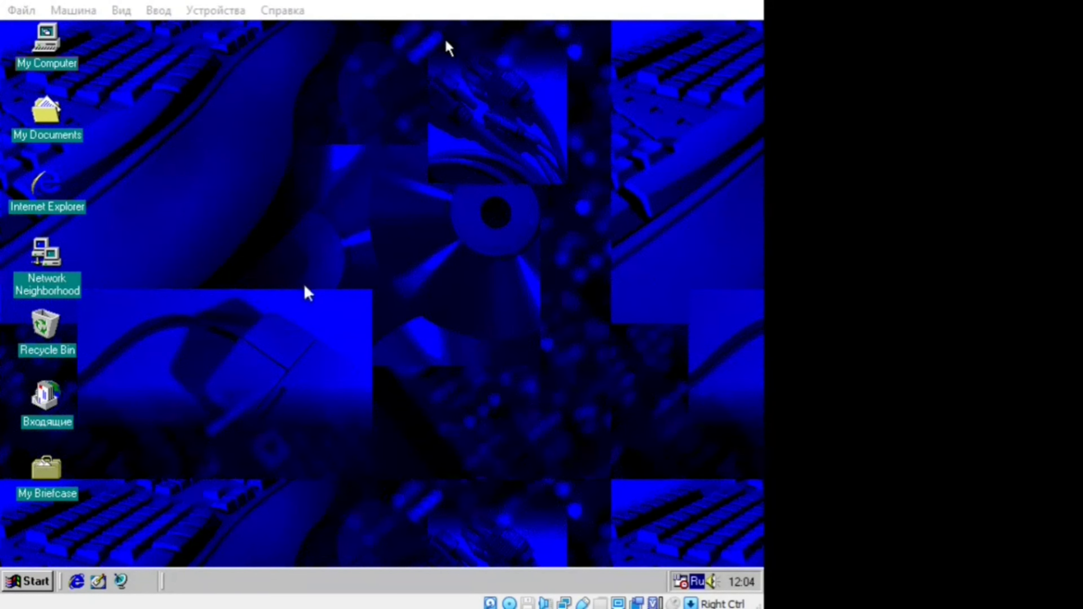
Open My Computer and the 3.5 Floppy (A:) drive.
left_click(446, 45)
double_click(46, 41)
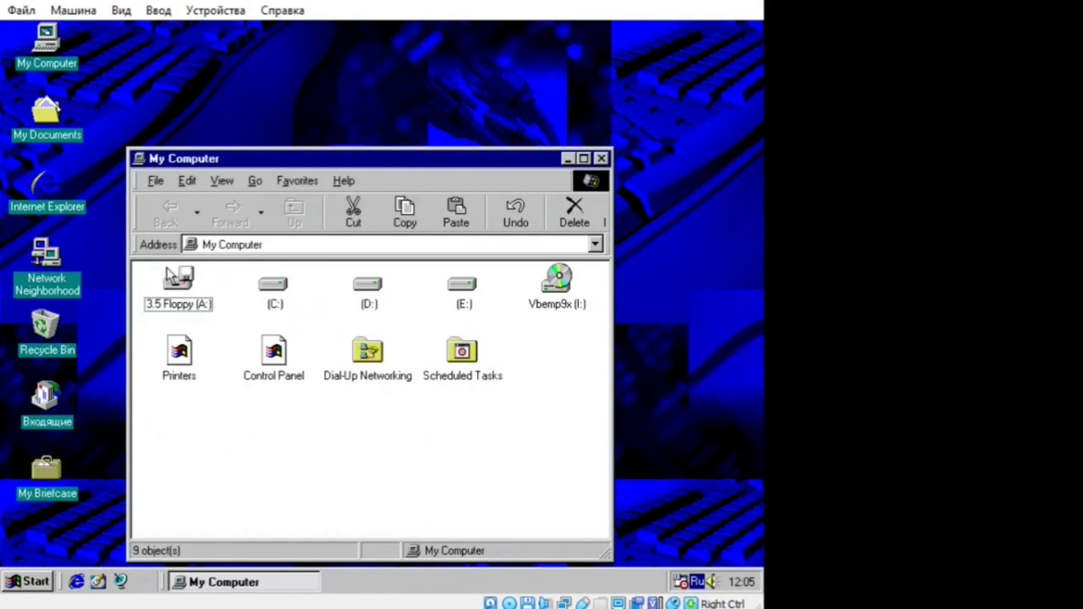
double_click(174, 285)
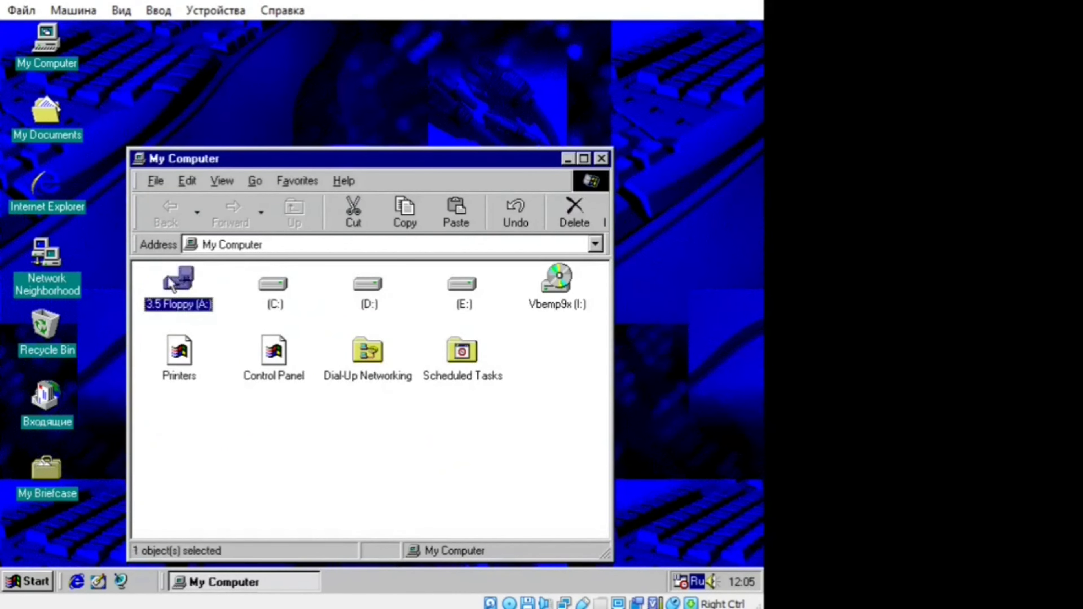
Review My Computer's System Properties tabs and Virtual Memory settings without changes, then close.
right_click(47, 36)
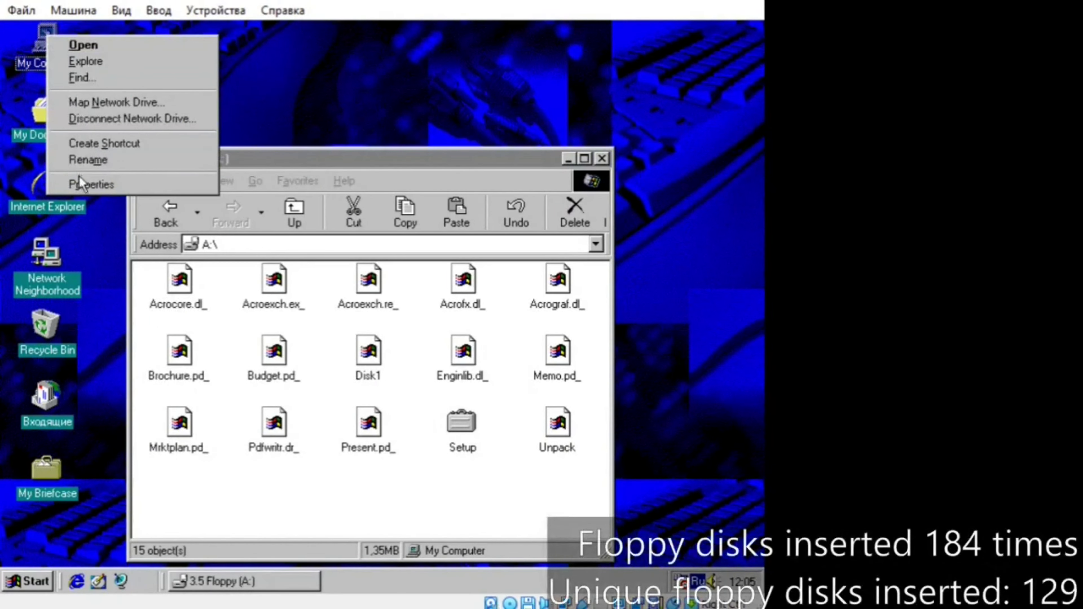
left_click(85, 186)
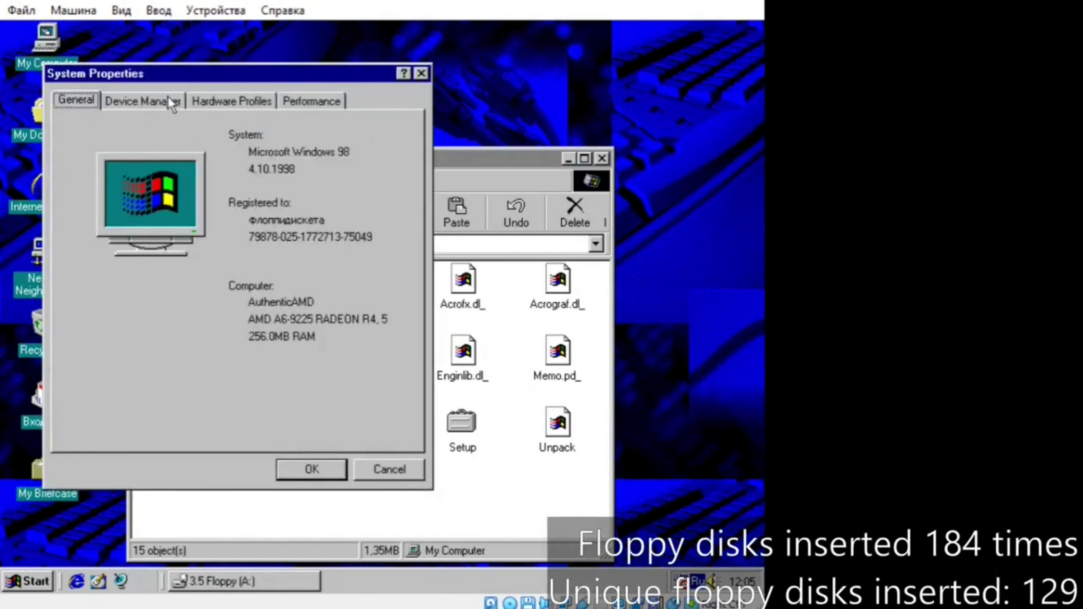
left_click(169, 99)
left_click(203, 102)
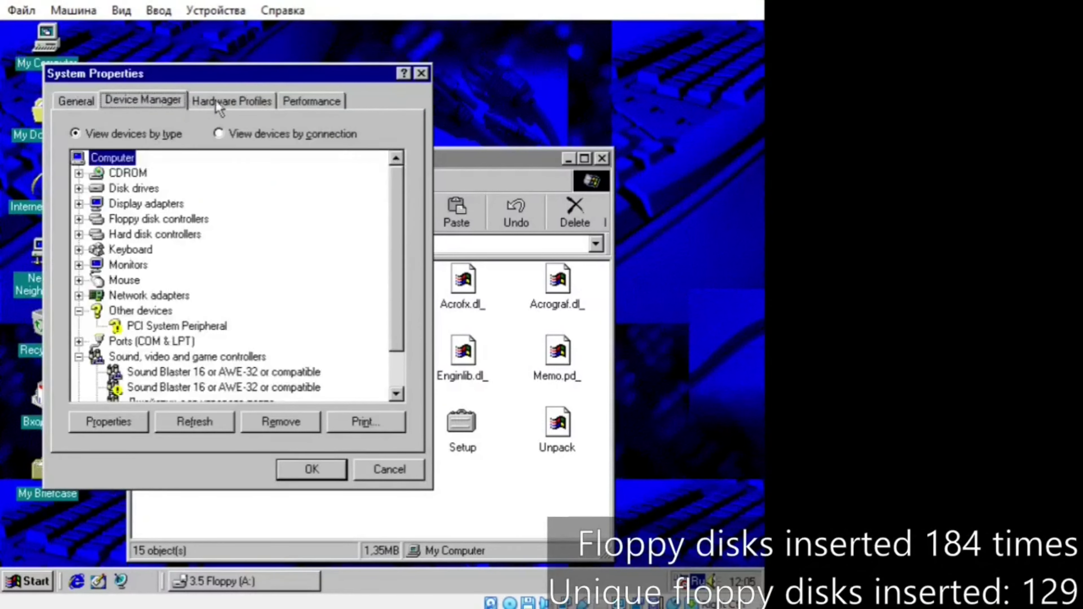
left_click(217, 102)
left_click(338, 99)
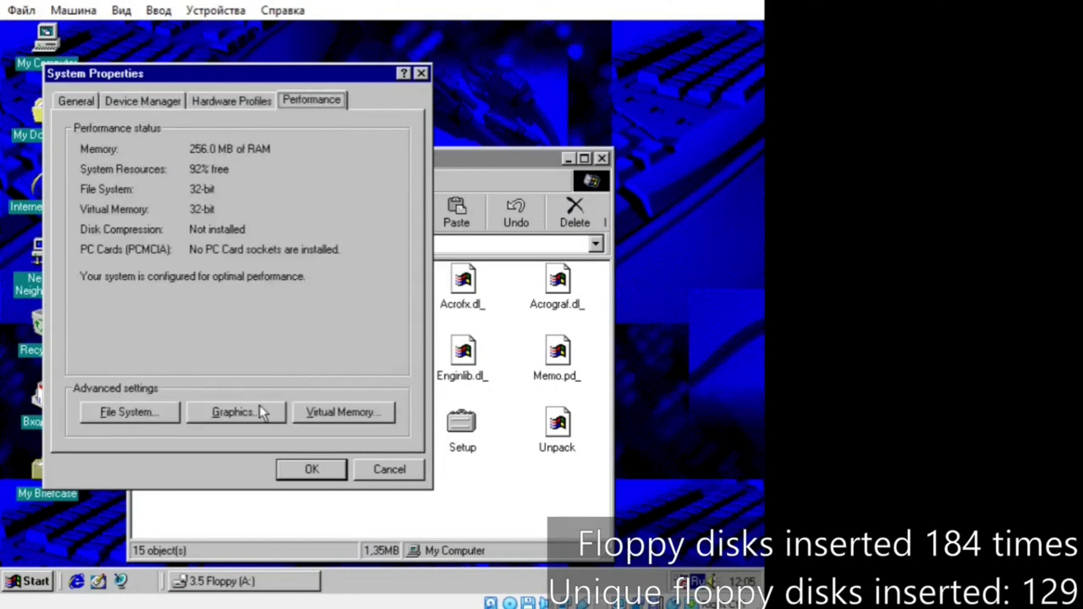
left_click(310, 412)
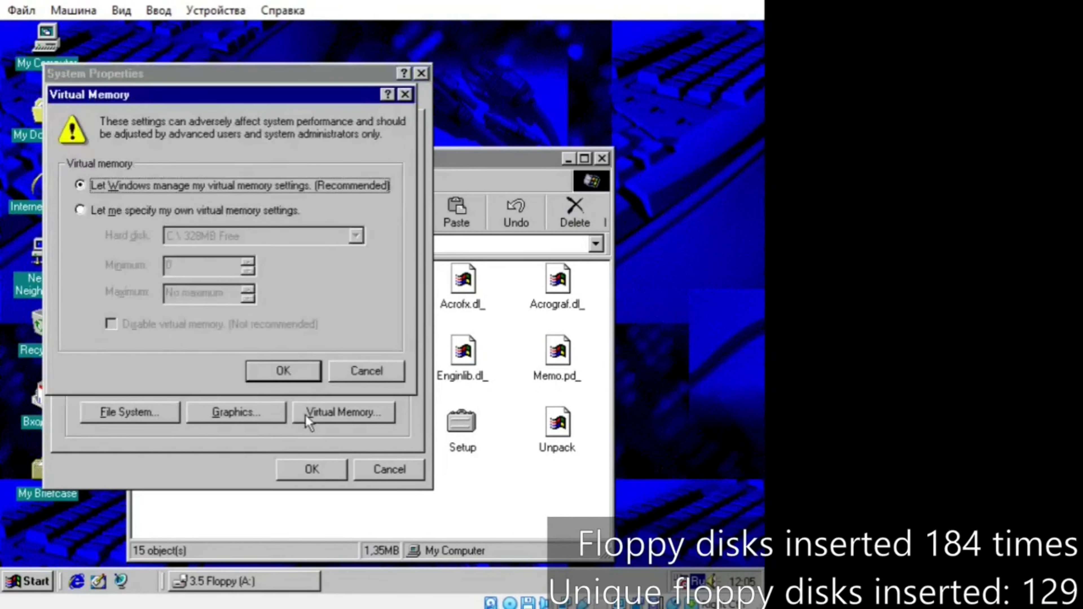
left_click(372, 378)
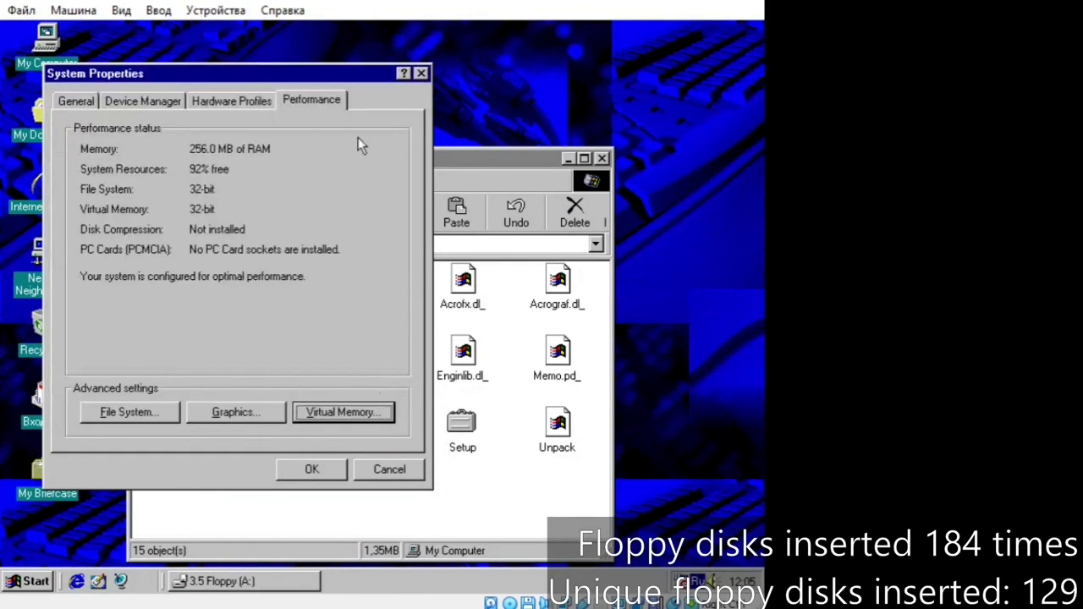
left_click(422, 74)
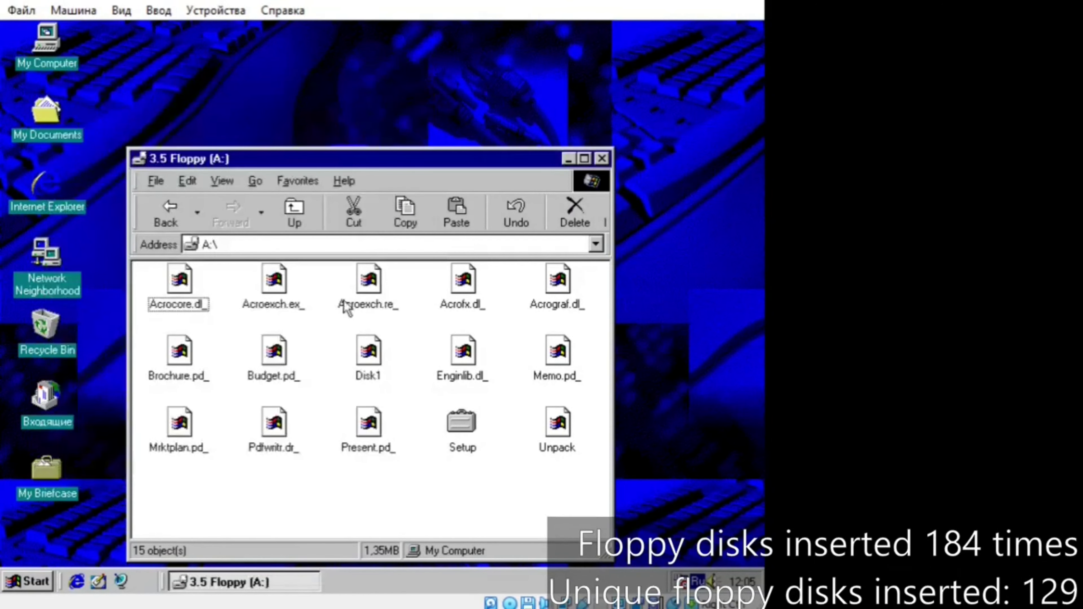
Run Setup from A:, accept the license, add Adobe Type Manager 3.01, and install to C:\ACROEXCH.
left_click(477, 429)
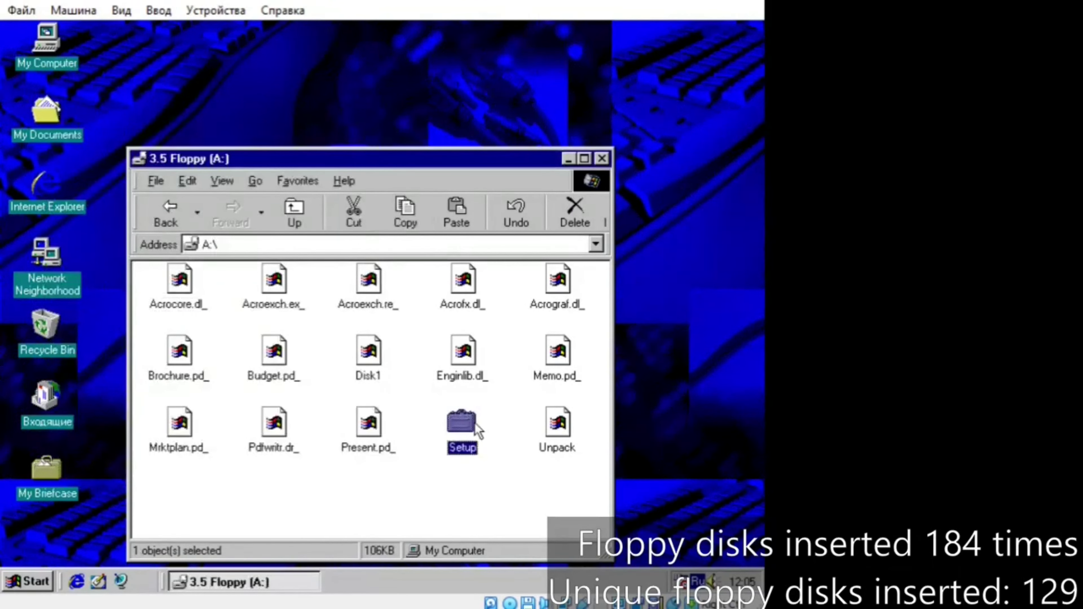
double_click(477, 429)
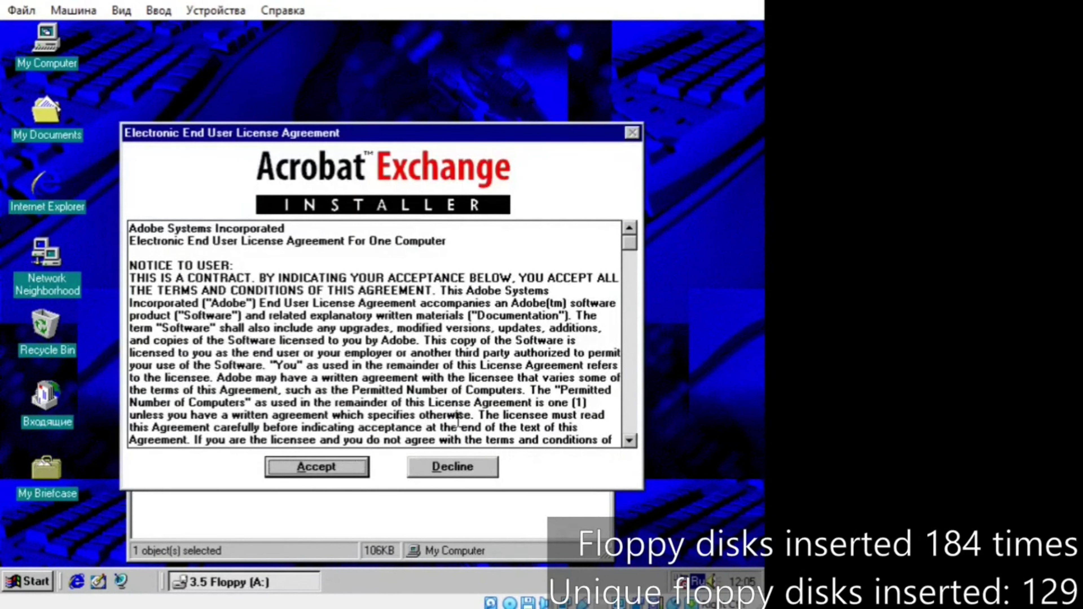
left_click(319, 472)
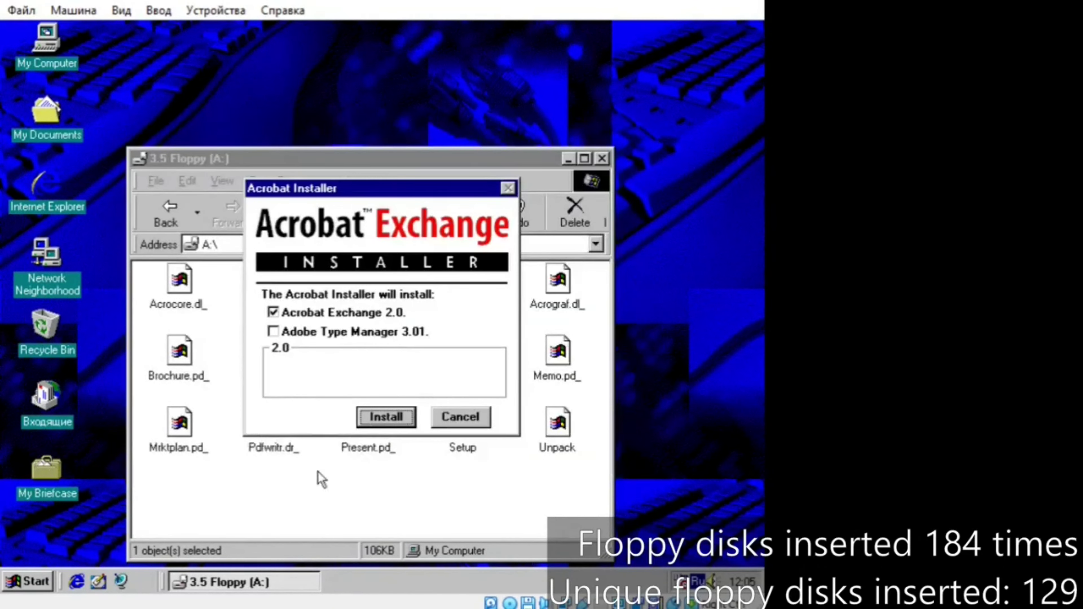
left_click(272, 332)
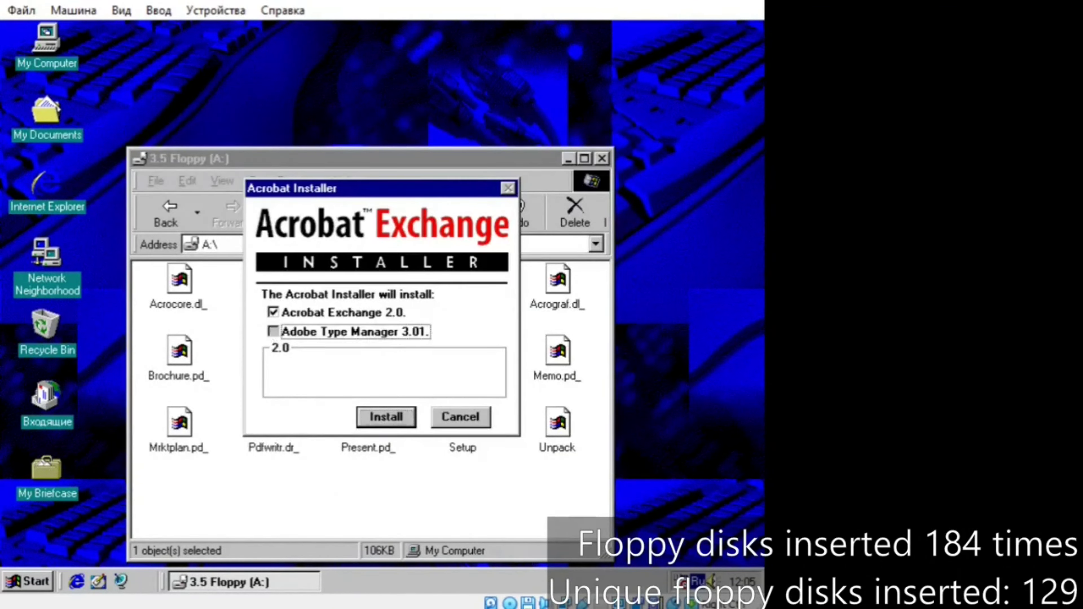
left_click(371, 416)
left_click(338, 443)
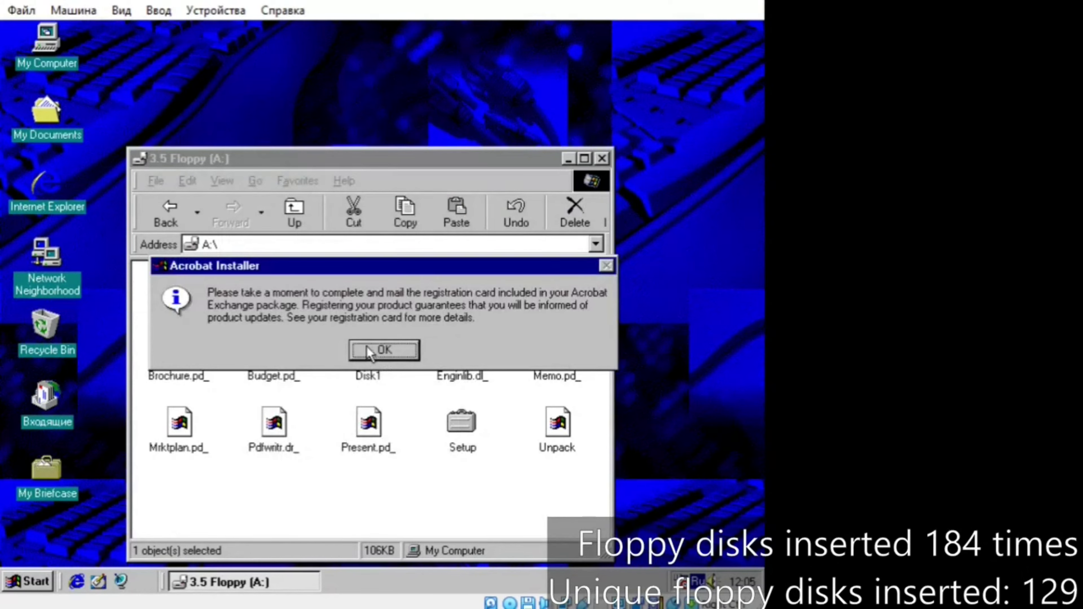
Dismiss the registration reminder, enter a name, and submit the registration.
left_click(369, 352)
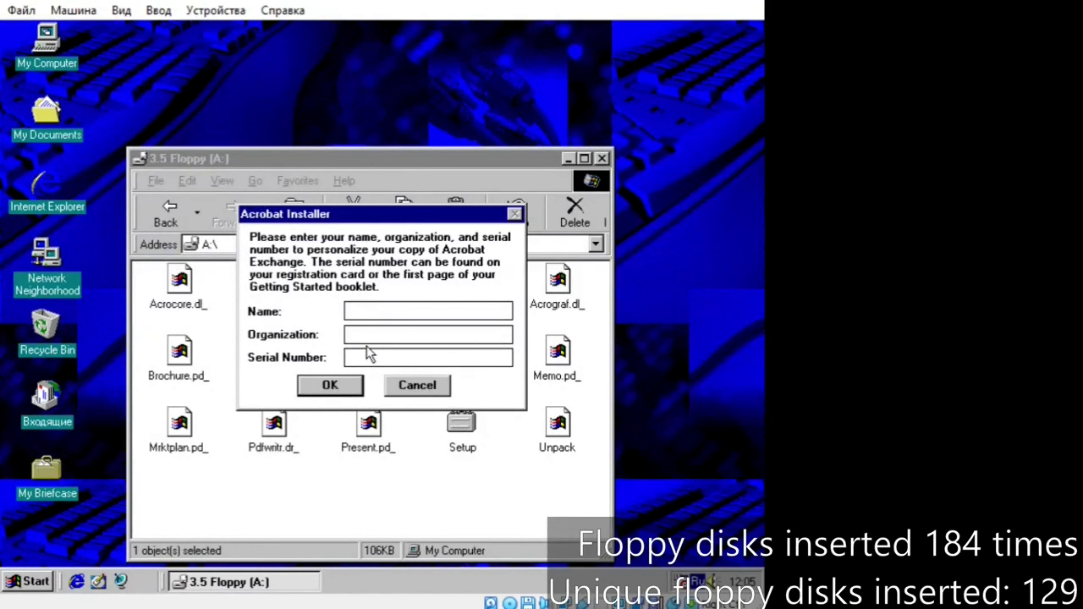
key("BackSpace")
type("atta")
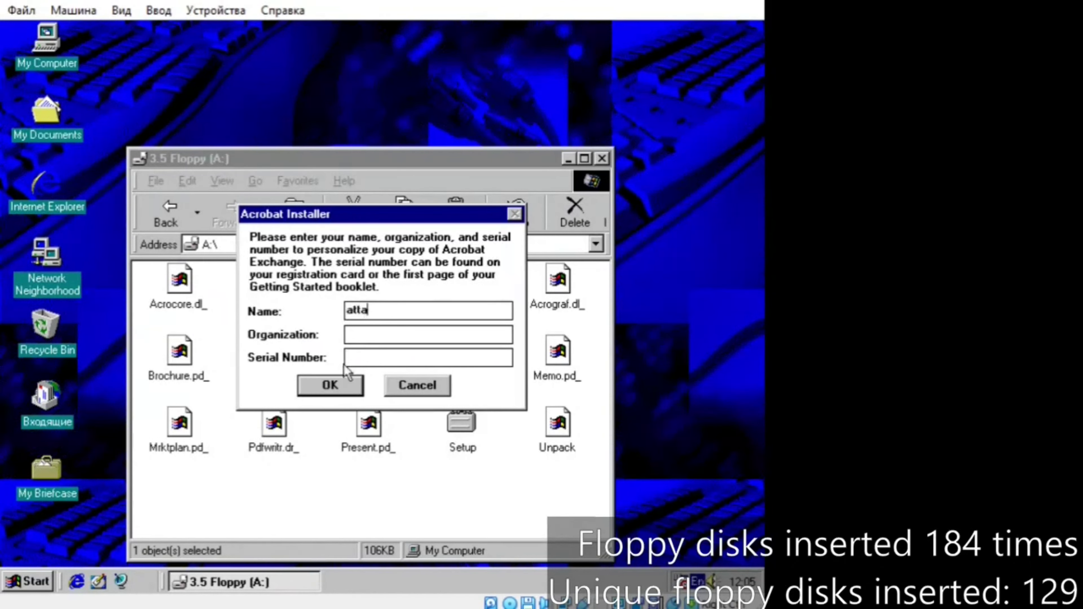
left_click(345, 382)
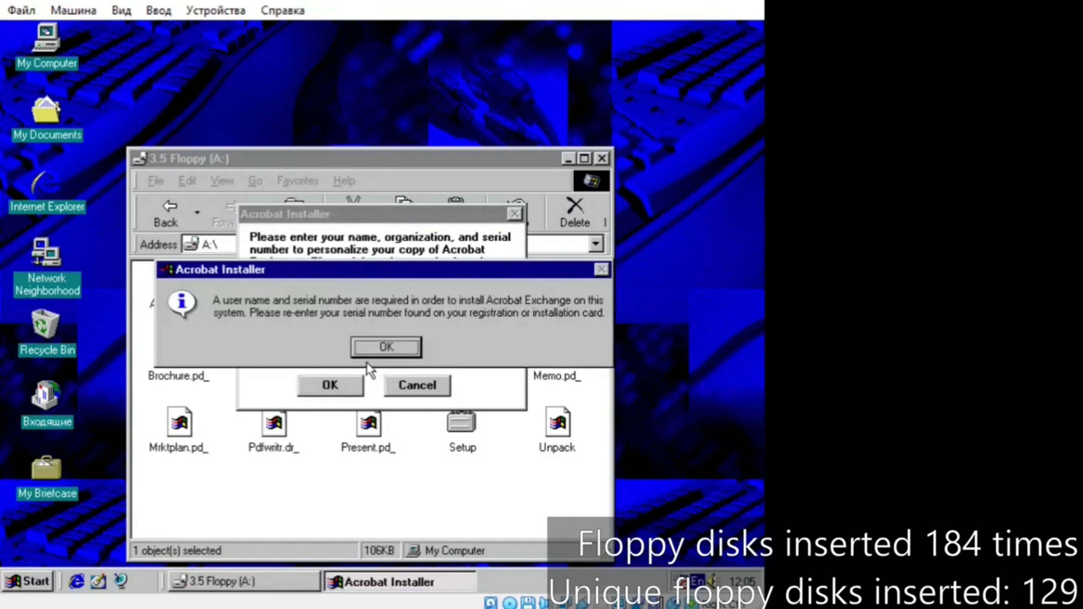
Fill in a serial number, dismiss the missing and invalid serial warnings, and resubmit.
left_click(377, 352)
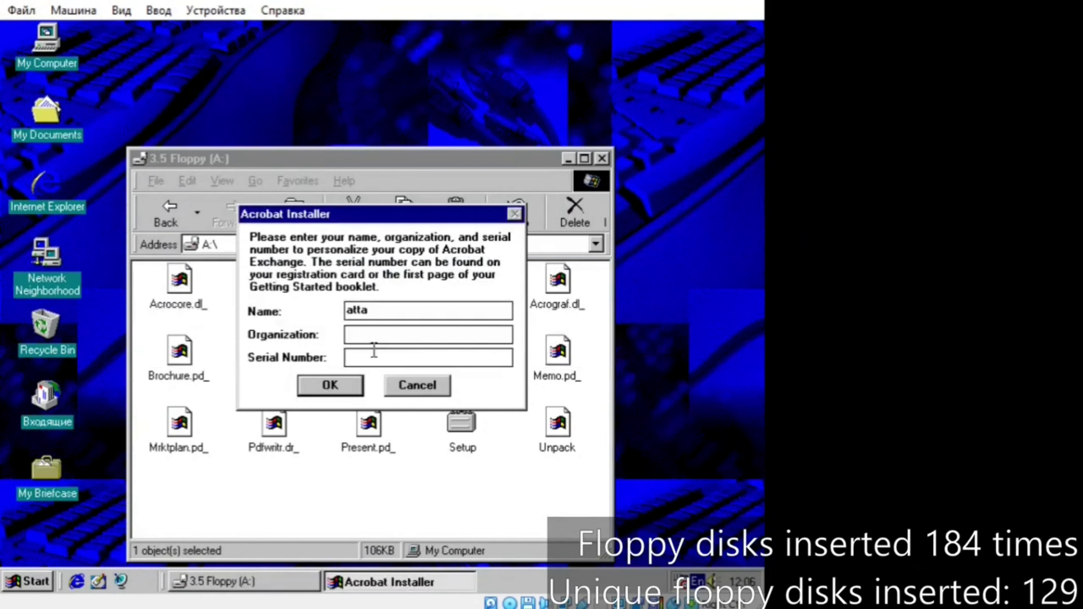
left_click(374, 355)
type("no")
left_click(337, 378)
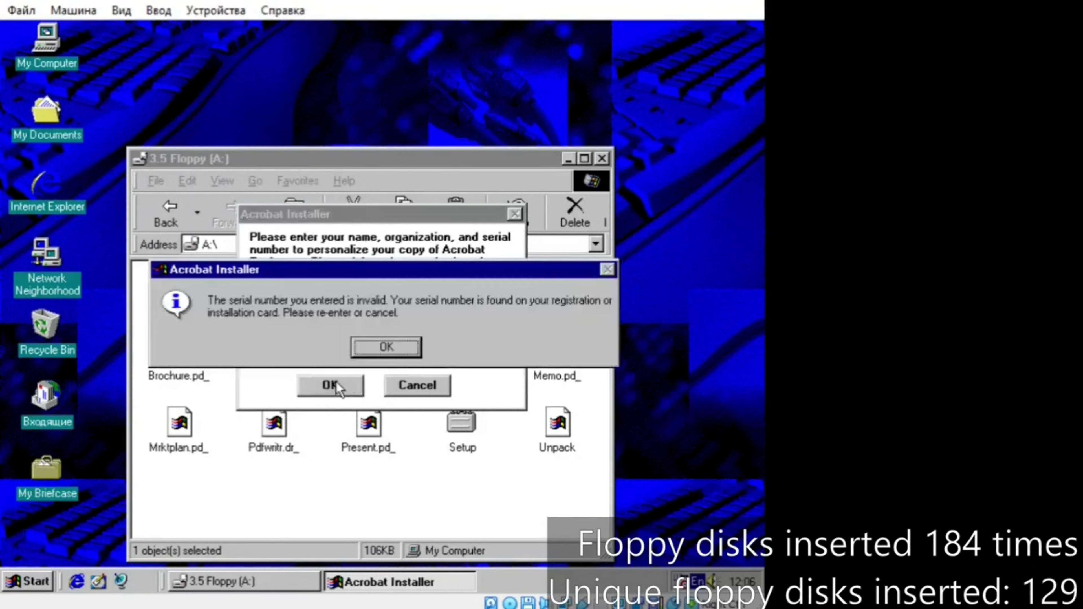
left_click(379, 354)
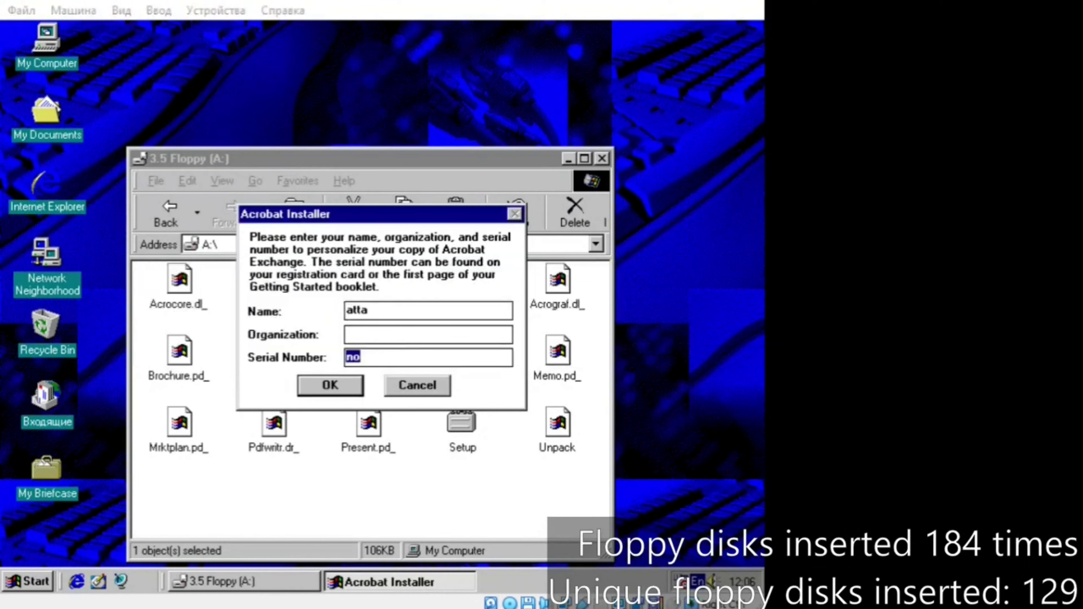
key("Return")
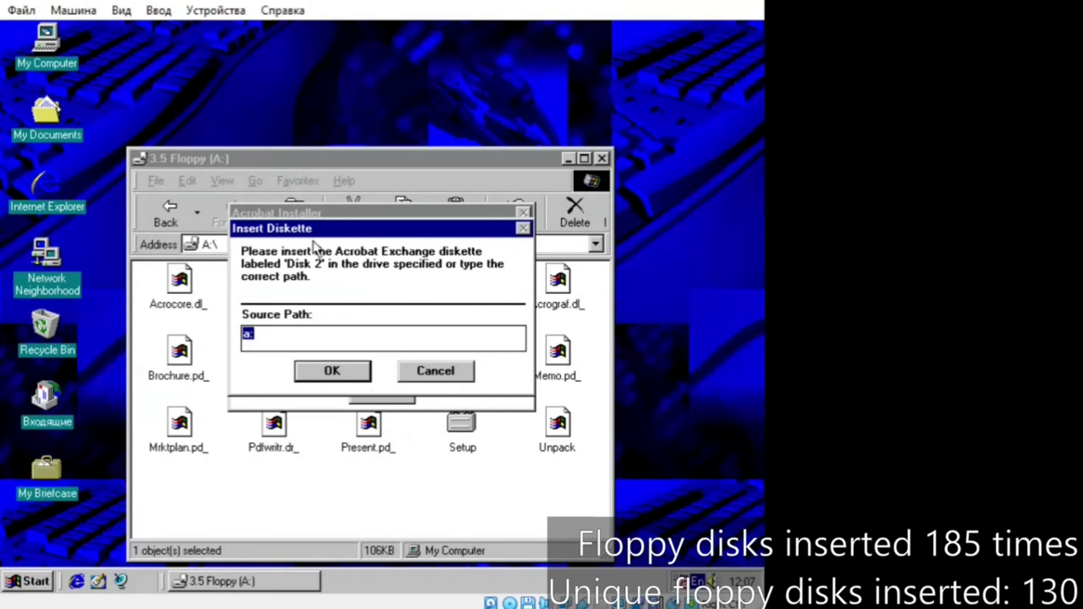
Continue the install from Disks 2, 3 and 4 in the Insert Diskette prompts.
left_click(333, 381)
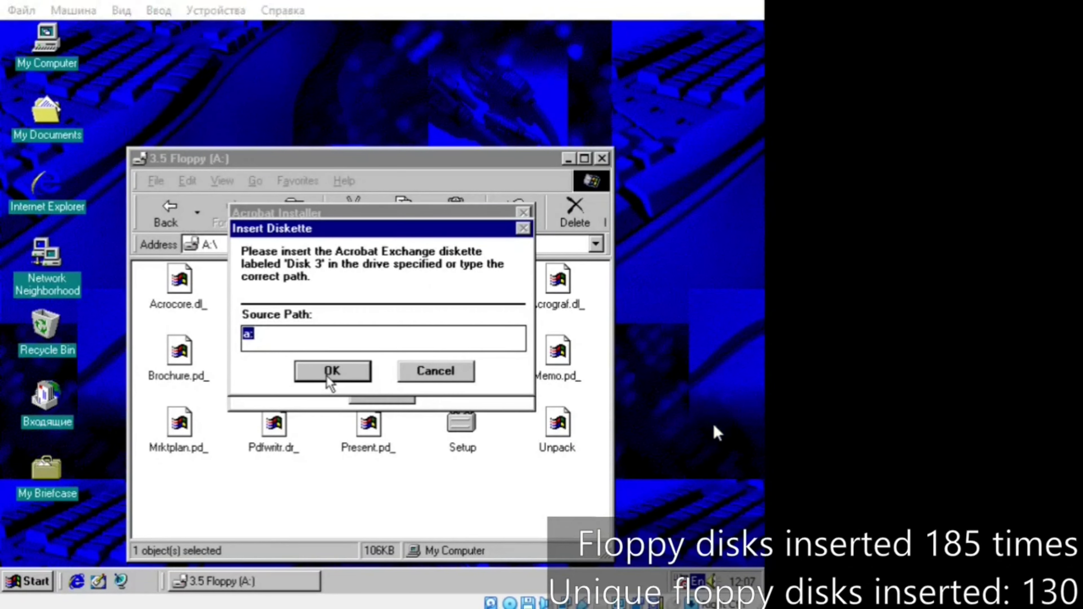
left_click(317, 378)
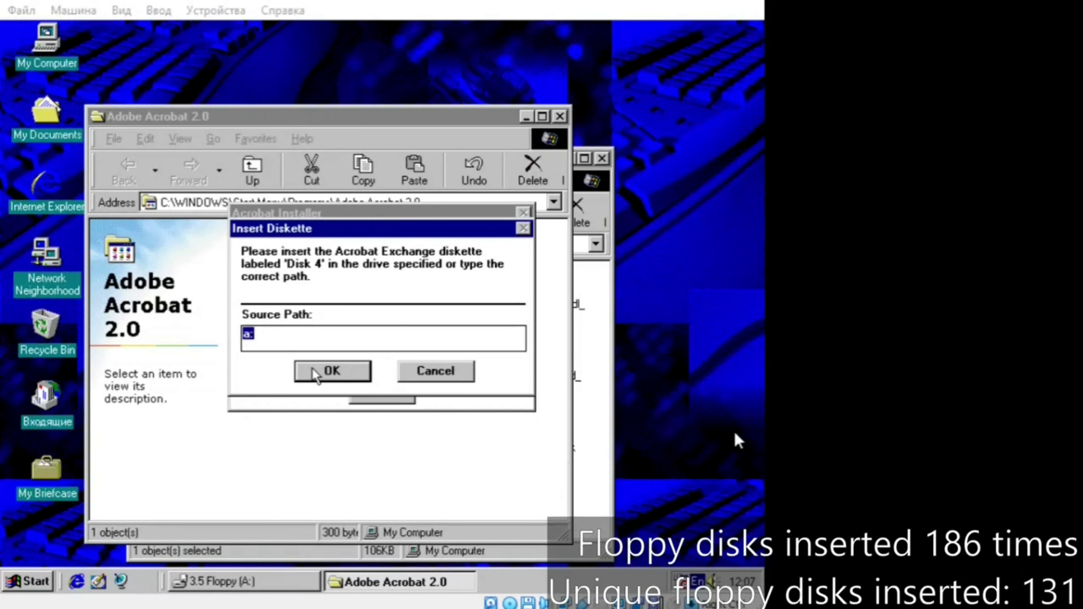
left_click(329, 421)
left_click(310, 373)
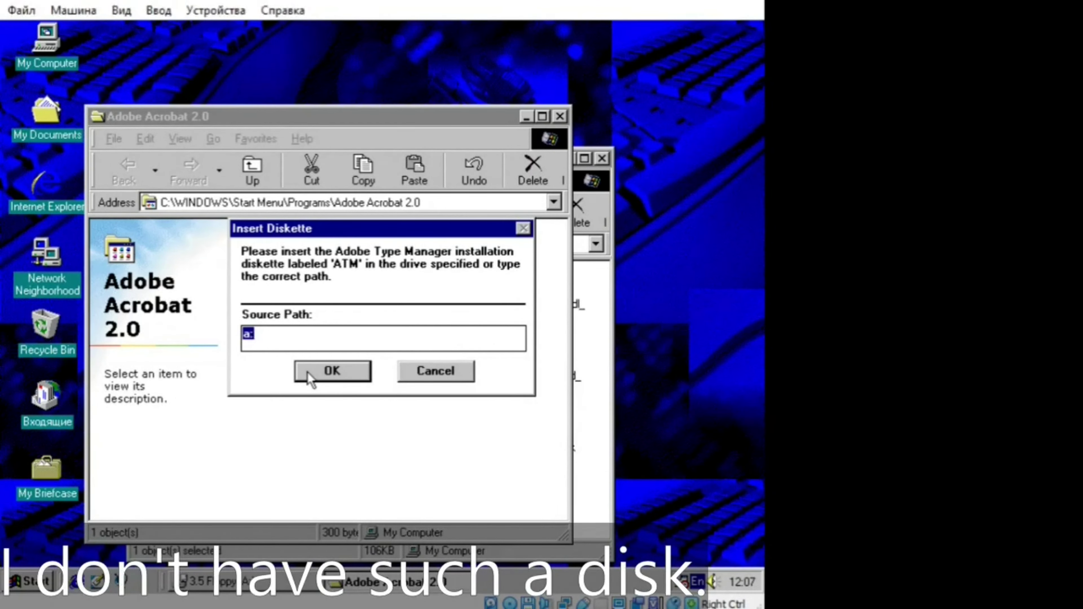
Skip the ATM disk, test Acrobat Exchange 2.0 (ATM not found), and rerun Setup from A:.
left_click(421, 373)
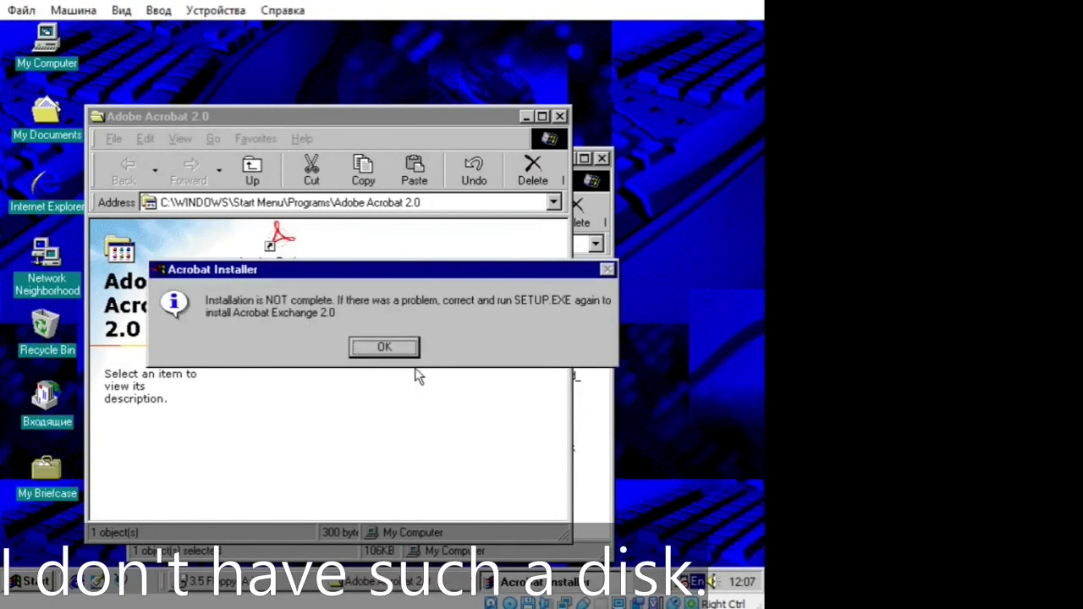
left_click(391, 350)
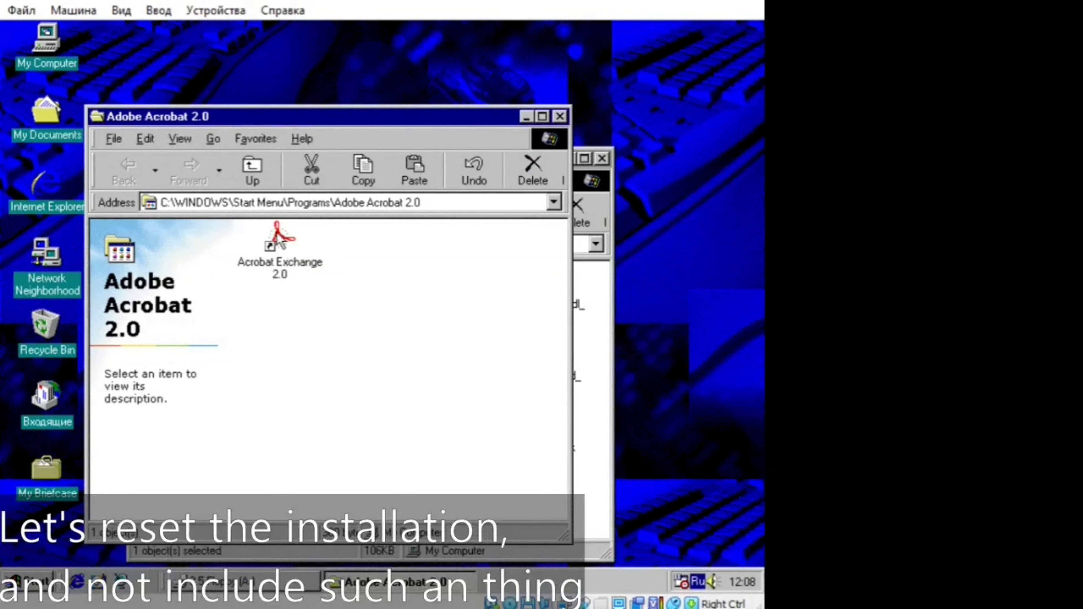
double_click(275, 236)
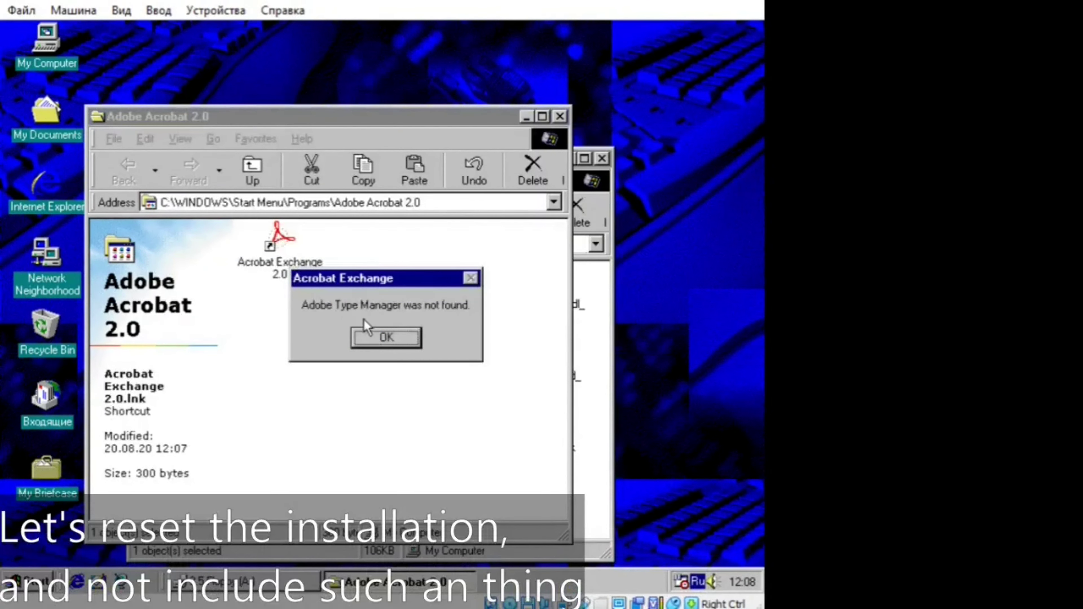
left_click(366, 336)
left_click(568, 402)
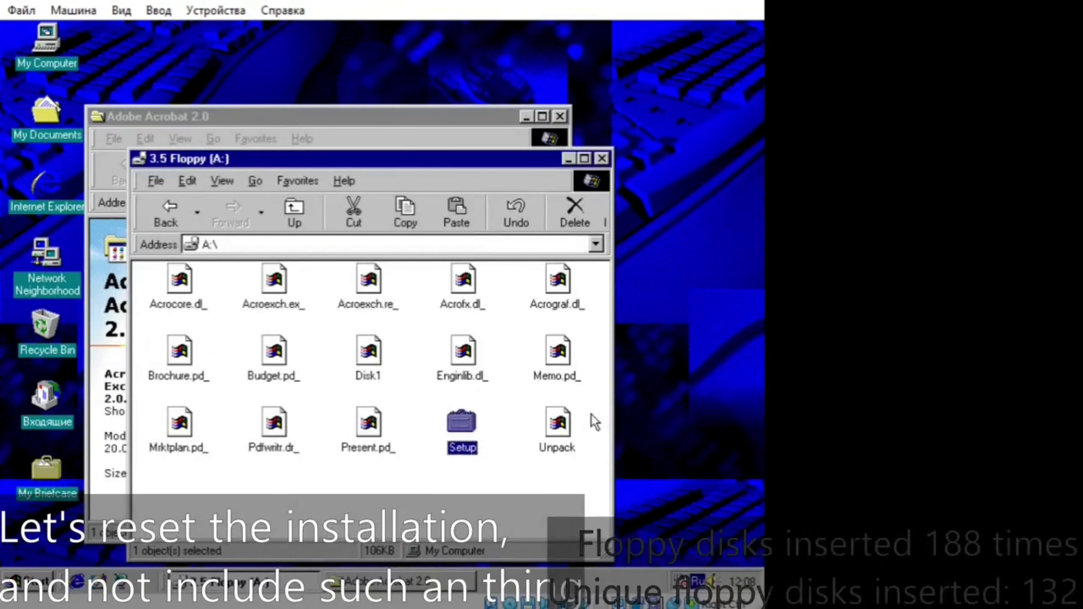
double_click(462, 424)
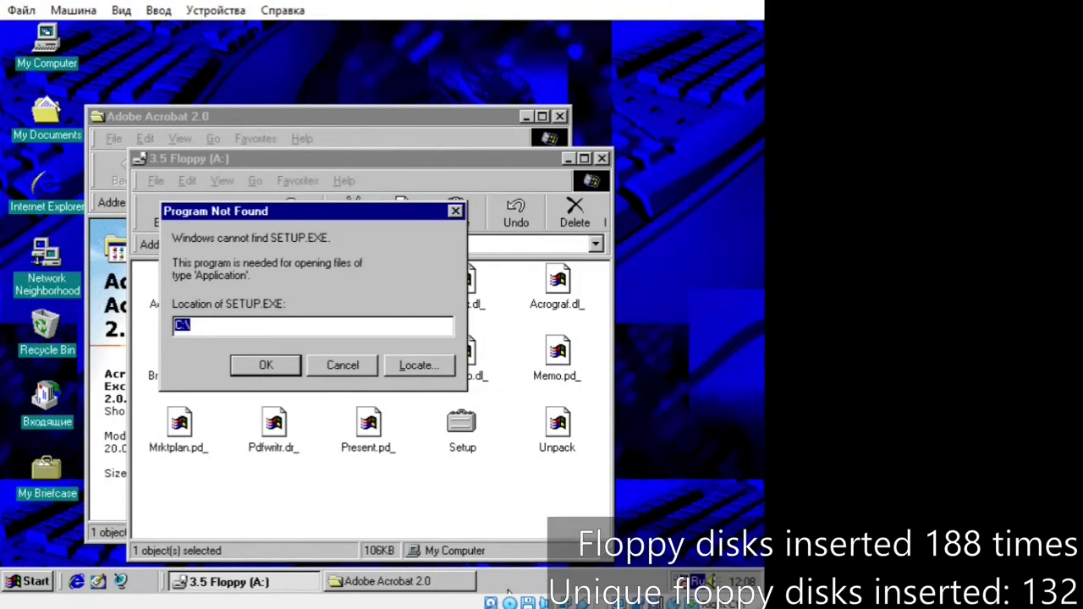
Give up on the Program Not Found dialog for SETUP.EXE.
left_click(237, 366)
left_click(374, 352)
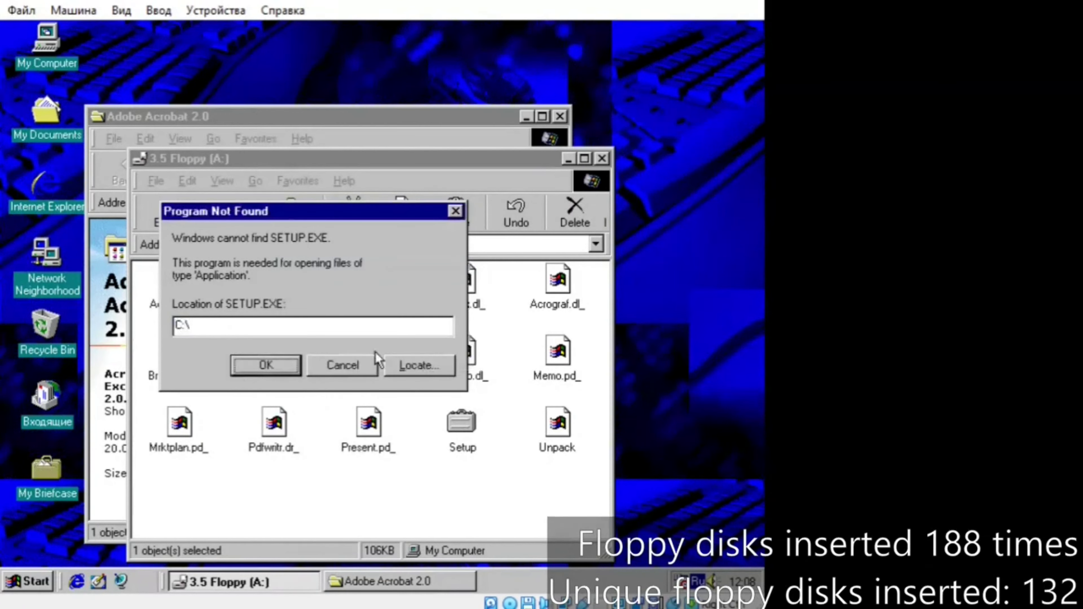
left_click(349, 364)
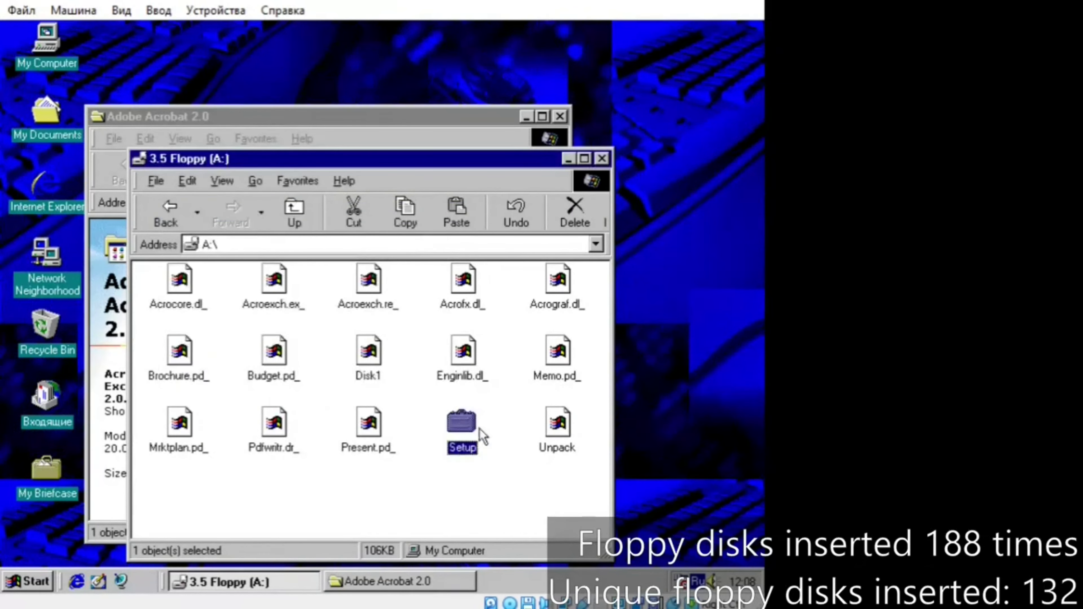
Rerun Setup, accept the license, and install only Acrobat Exchange 2.0 to C:\ACROEXCH.
double_click(476, 428)
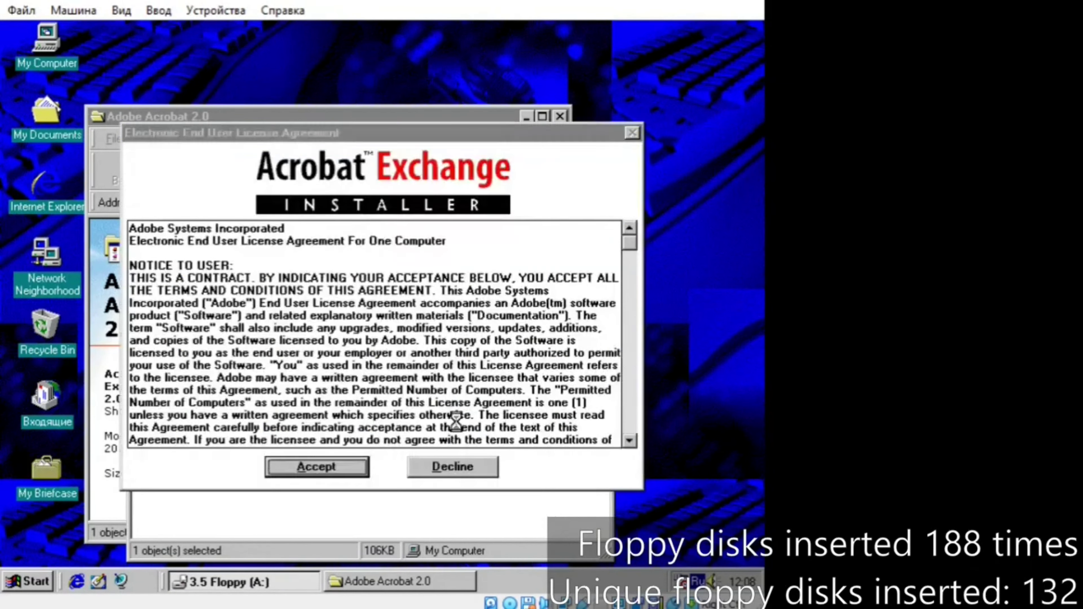
left_click(319, 467)
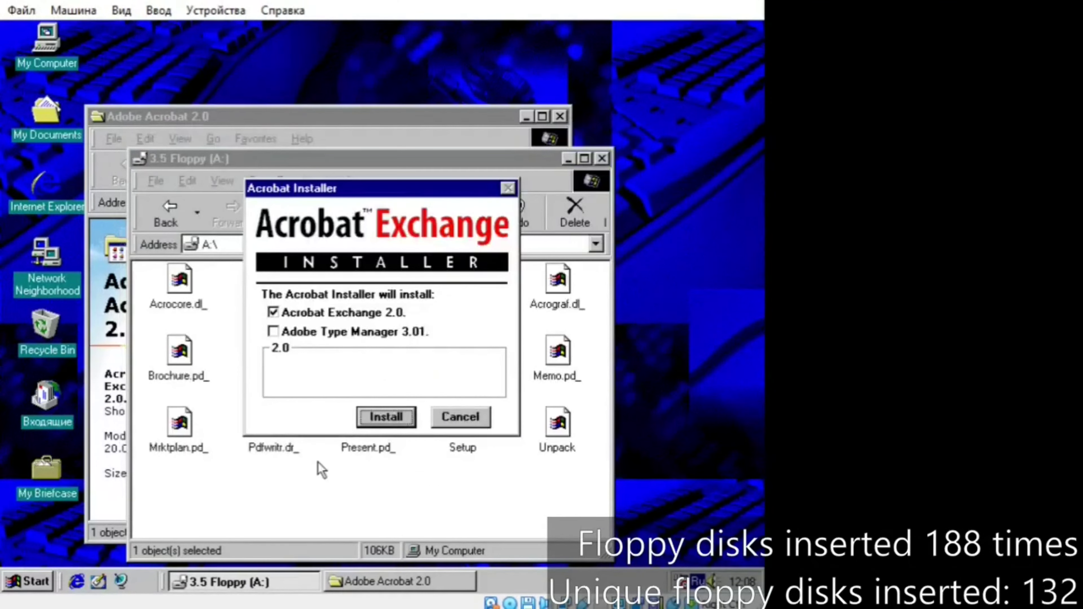
left_click(376, 422)
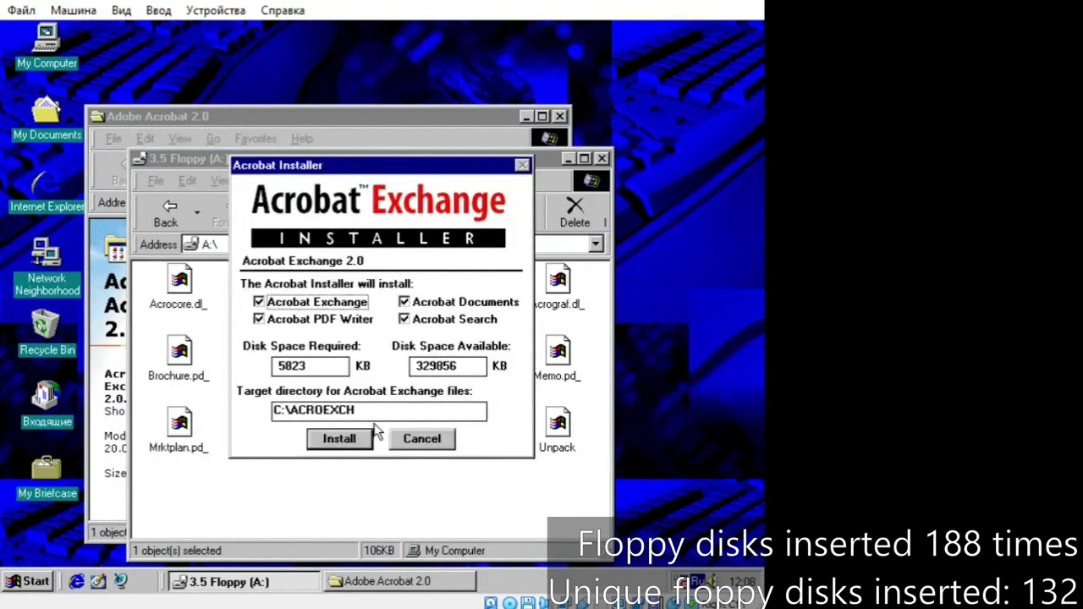
left_click(352, 436)
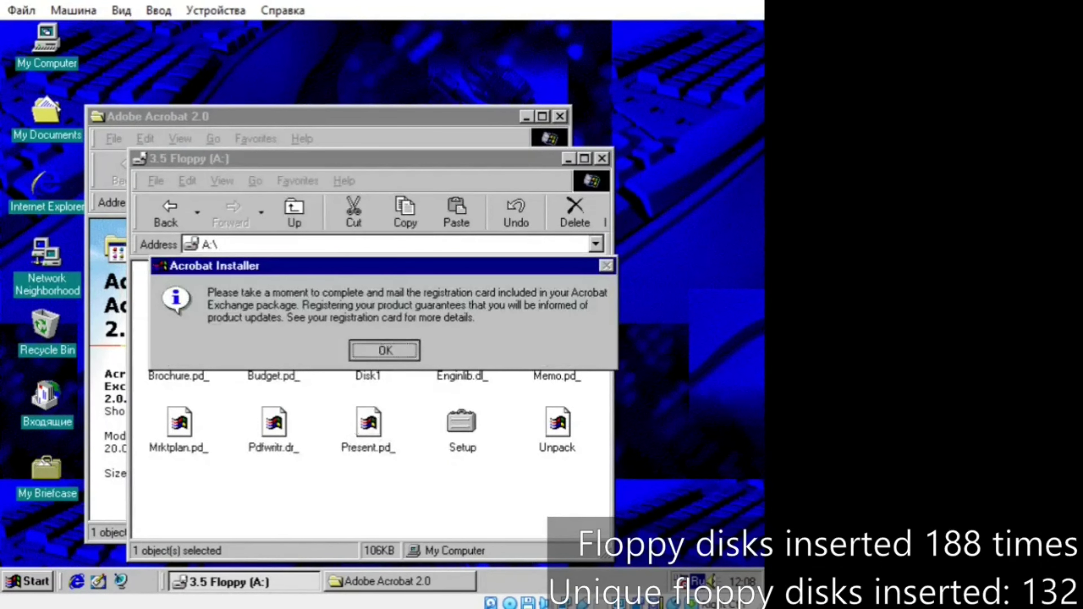
left_click(380, 353)
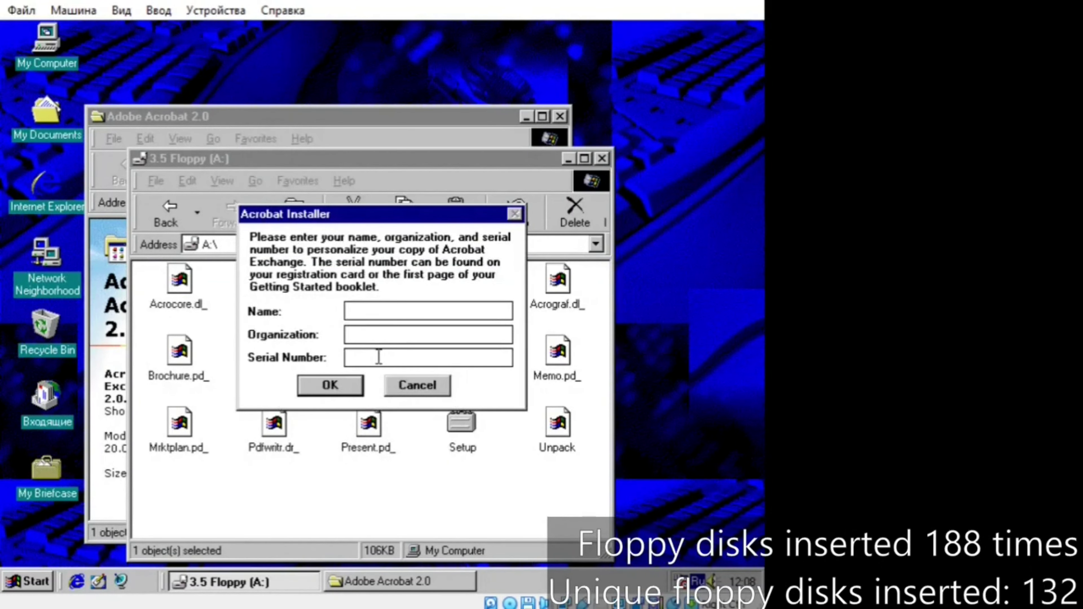
Enter a name and the product serial number, fixing typos, and submit the registration.
type("1e")
left_click(348, 357)
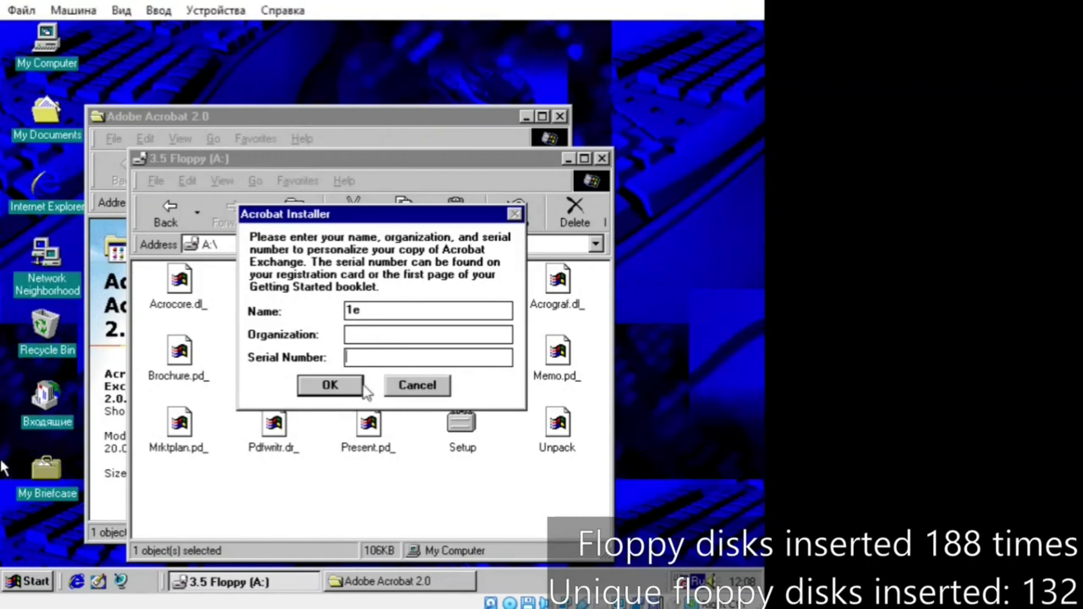
key("BackSpace")
key("BackSpace")
key("BackSpace")
key("BackSpace")
key("BackSpace")
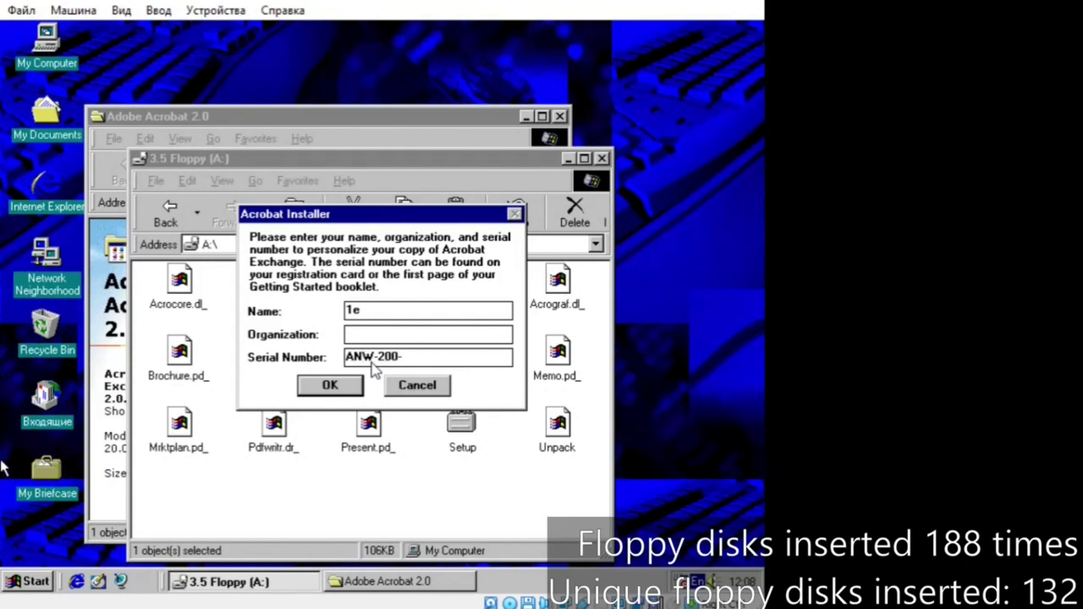
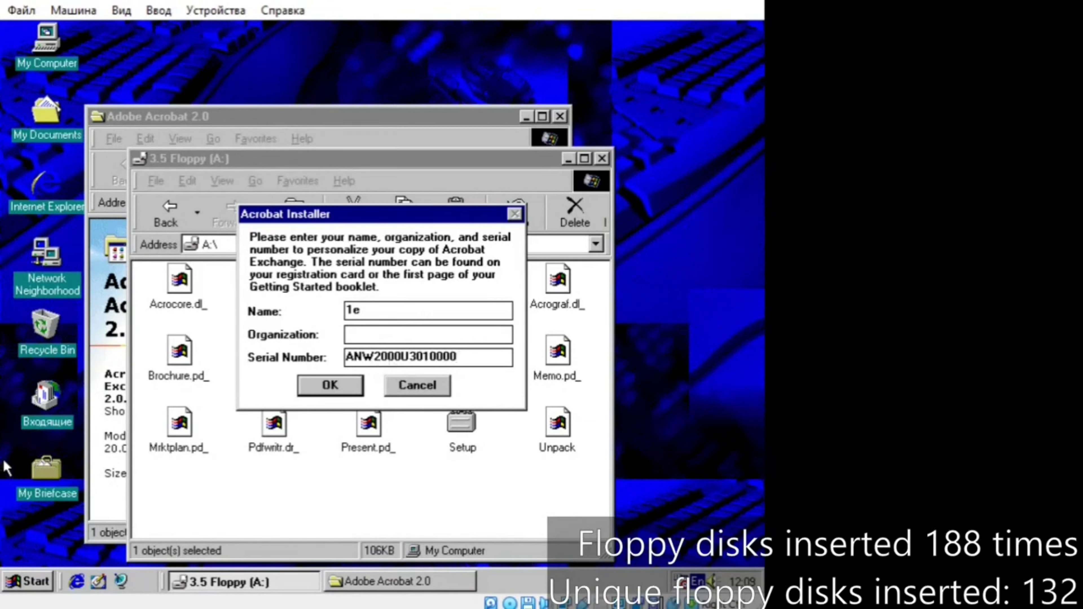
left_click(405, 356)
key("BackSpace")
left_click(483, 356)
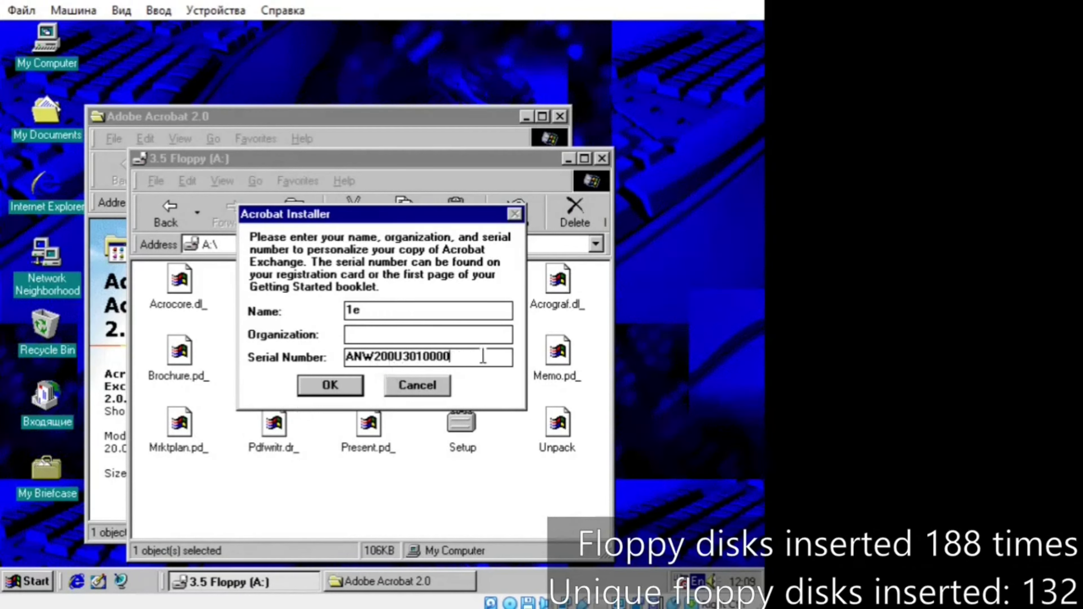
key("Return")
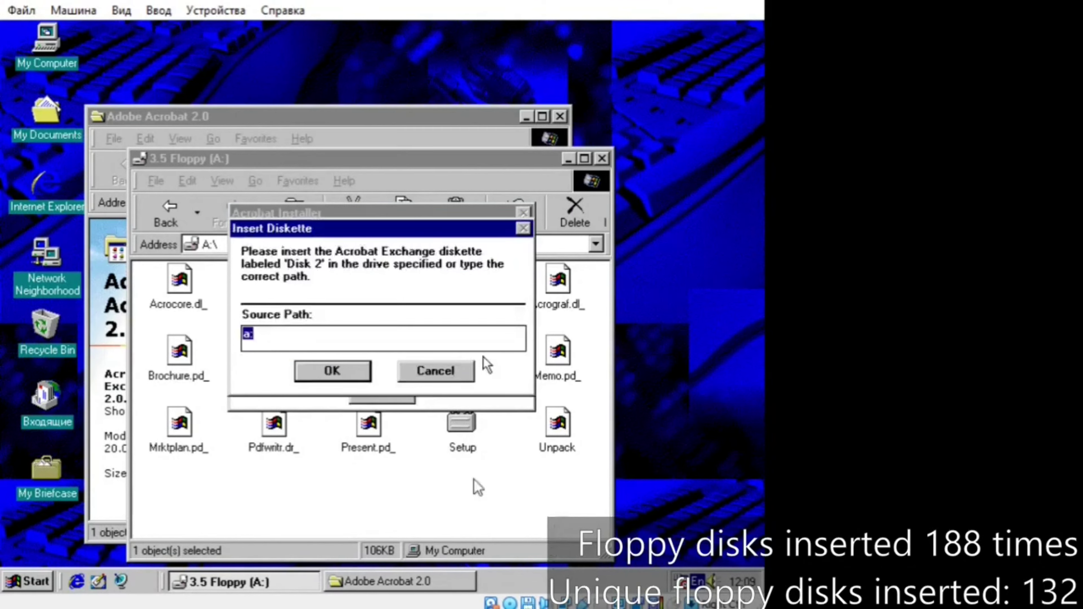
Confirm installation floppies 2, 3 and 4, then accept restarting Windows to finish setup.
left_click(333, 371)
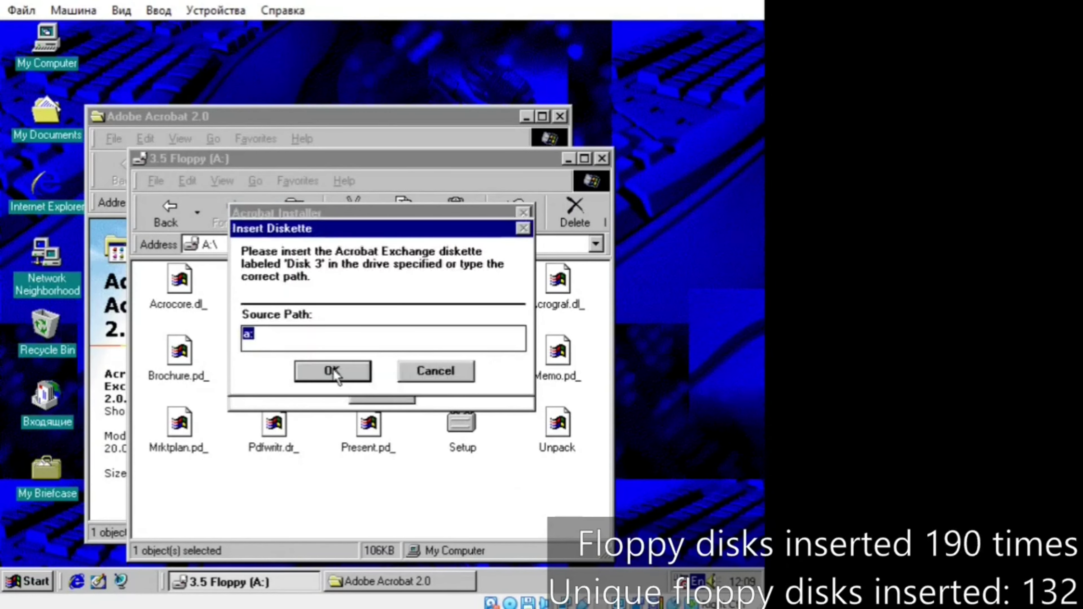
left_click(335, 372)
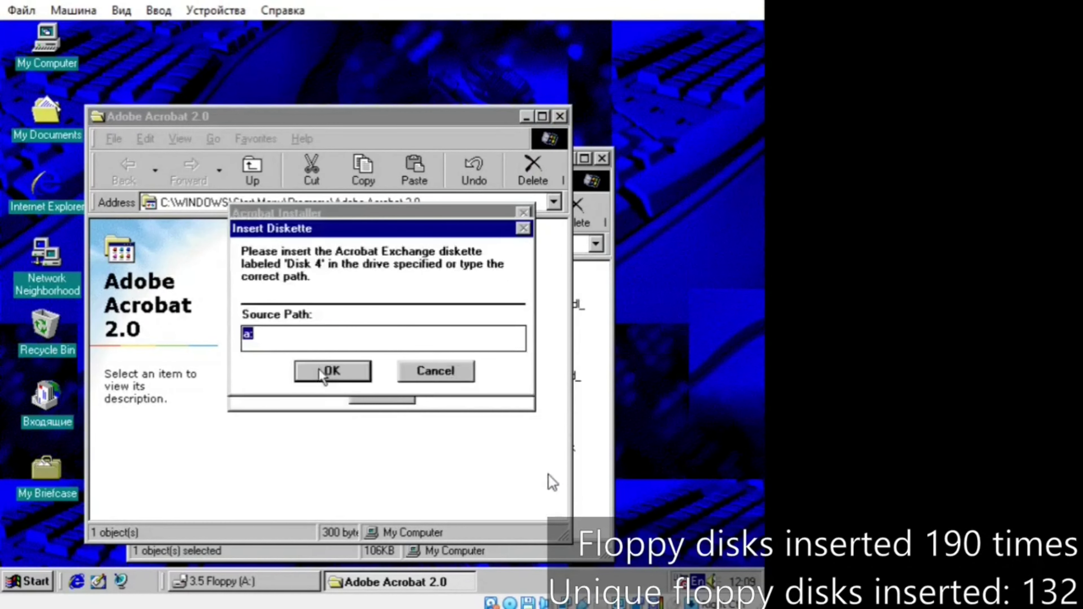
left_click(311, 375)
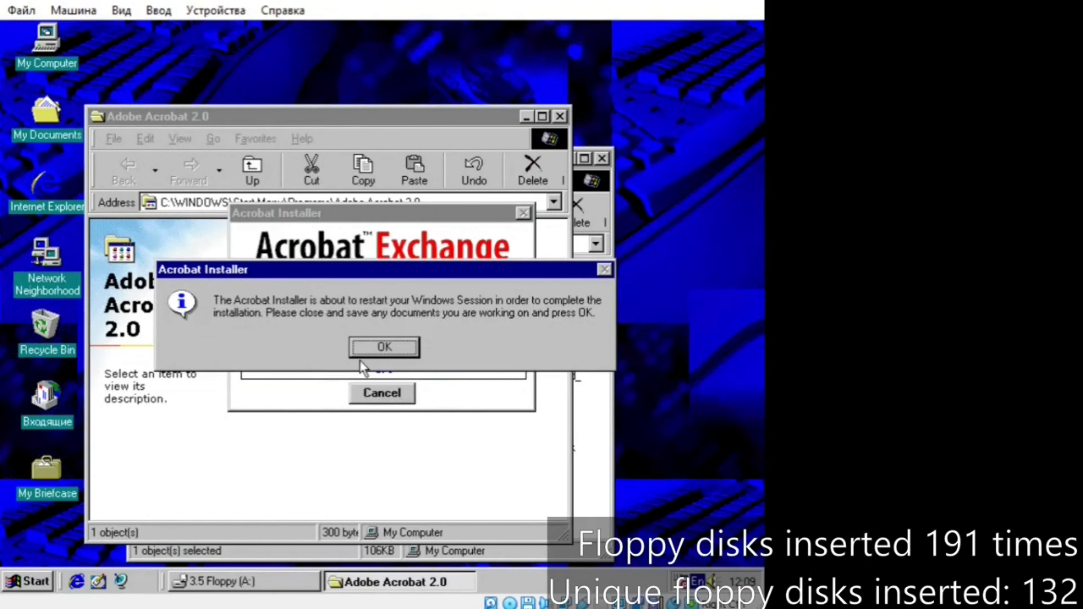
left_click(376, 350)
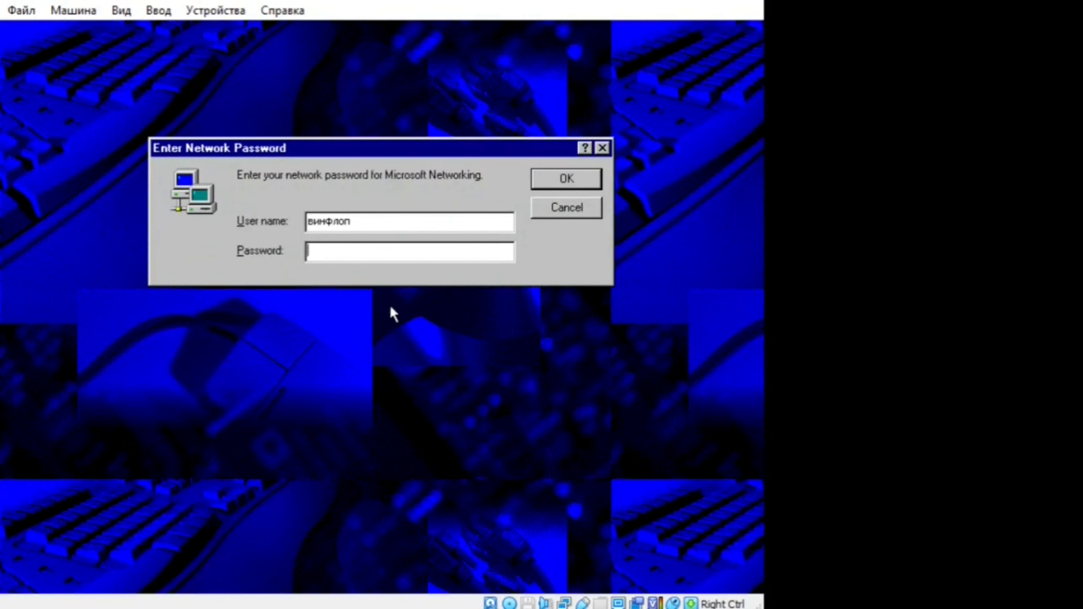
Dismiss the network logon, decline formatting drive A, and launch Acrobat Exchange 2.0.
left_click(535, 184)
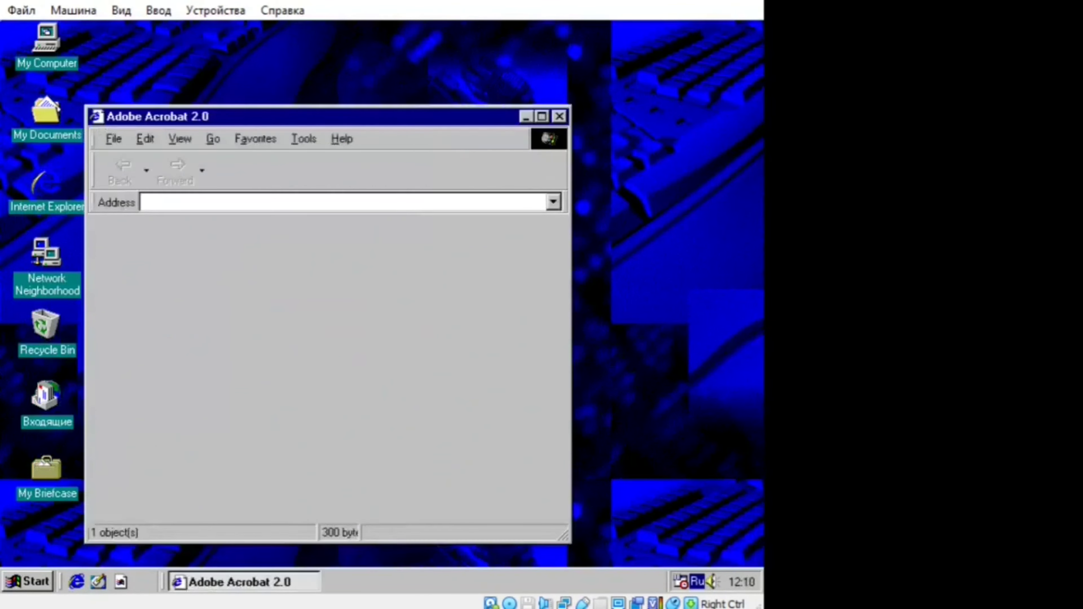
left_click(416, 351)
double_click(273, 272)
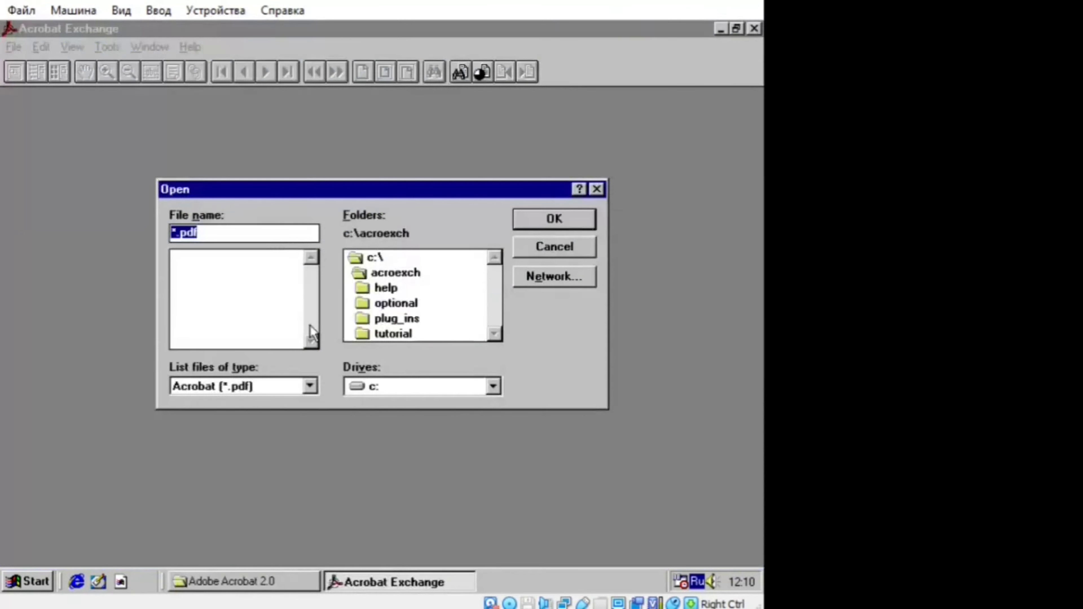
Cancel the startup Open dialog and reopen it from the File menu after browsing the menus.
left_click(541, 245)
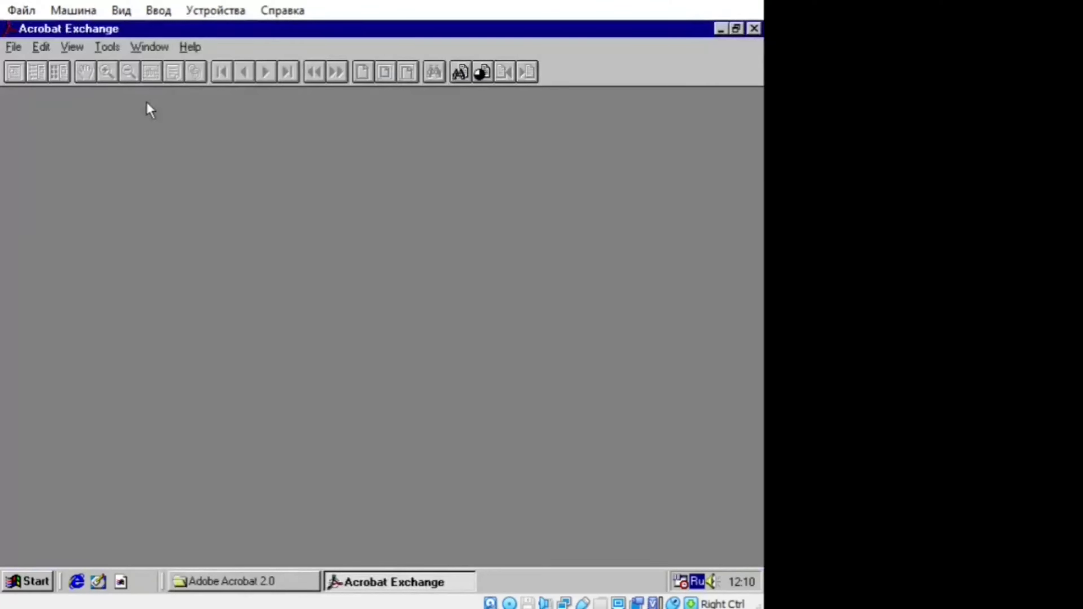
left_click(19, 48)
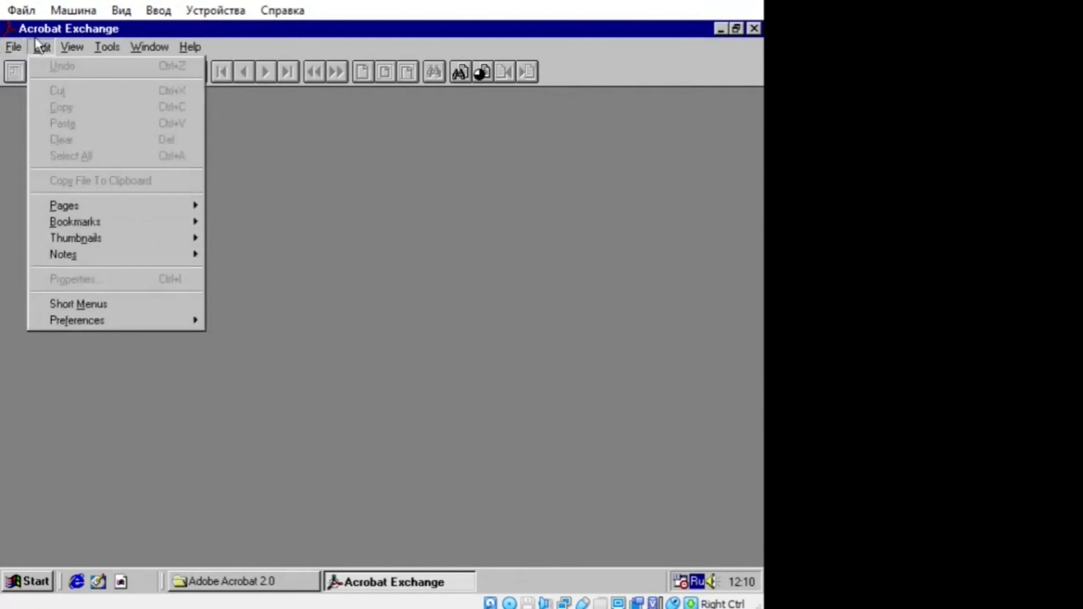
mouse_move(150, 47)
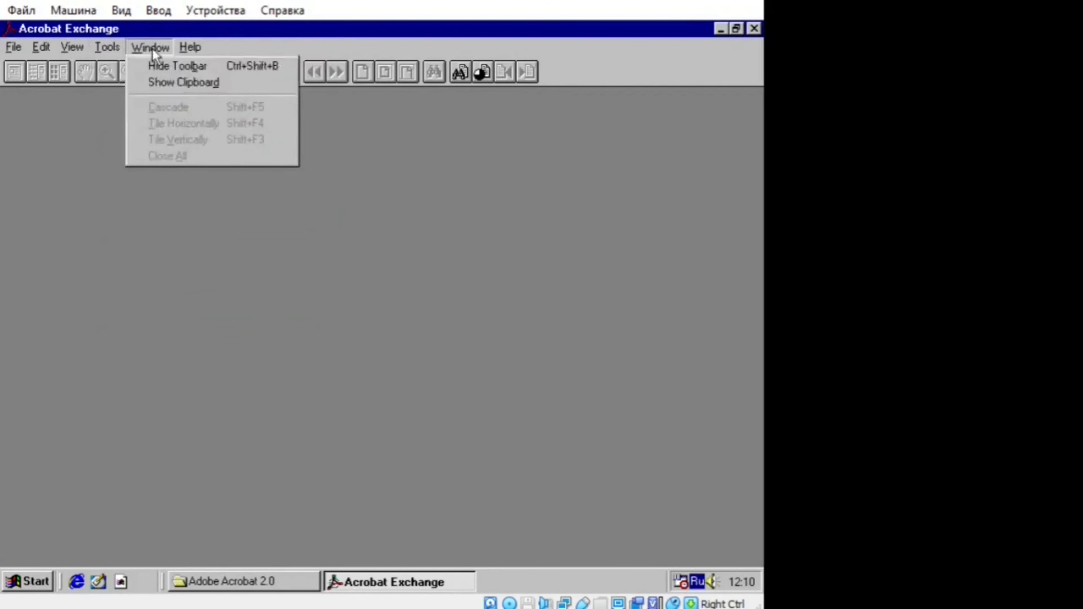
mouse_move(73, 47)
mouse_move(14, 47)
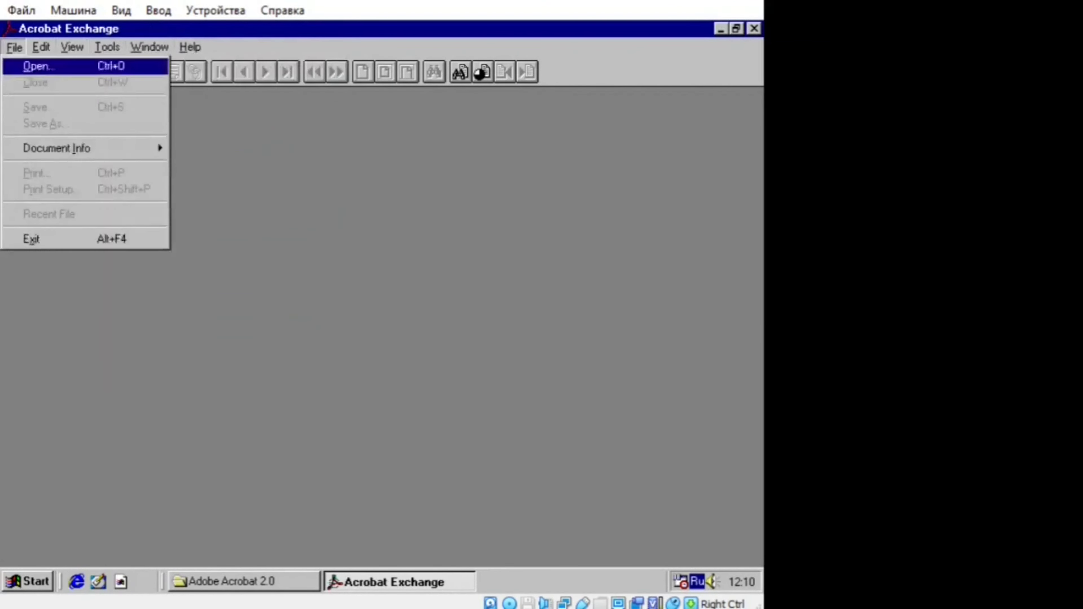
left_click(16, 72)
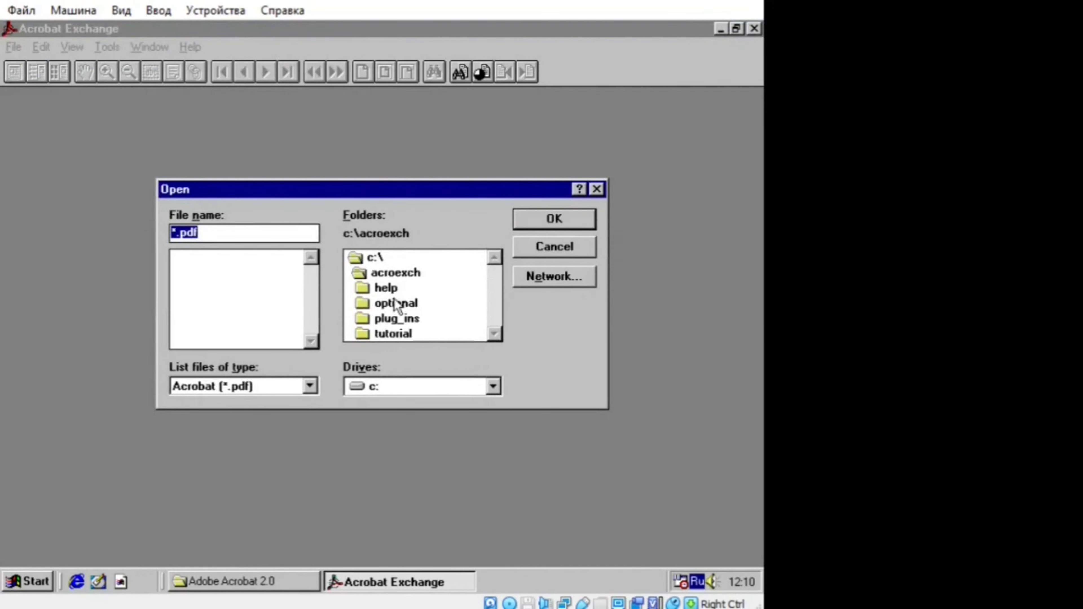
Browse to C:\acroexch\help and open help_s.pdf.
double_click(381, 304)
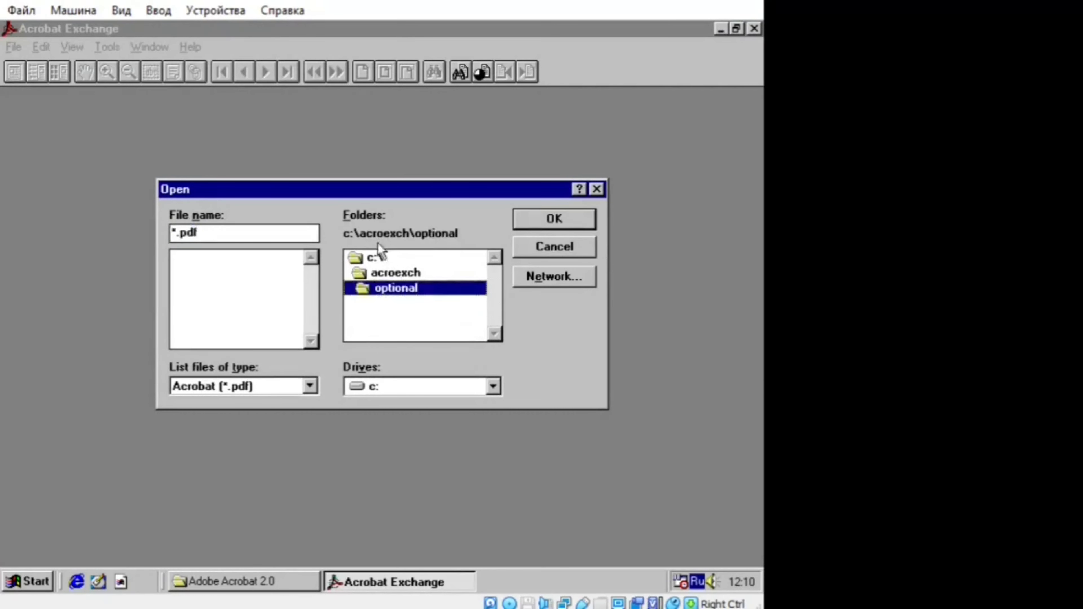
left_click(382, 277)
left_click(375, 258)
double_click(379, 273)
double_click(380, 288)
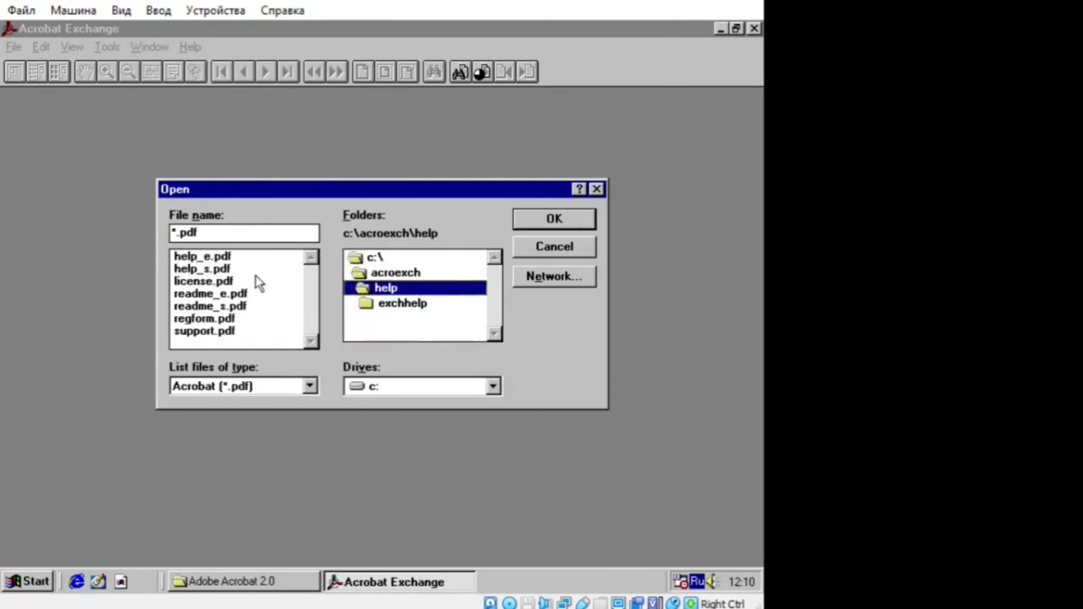
left_click(237, 269)
left_click(554, 219)
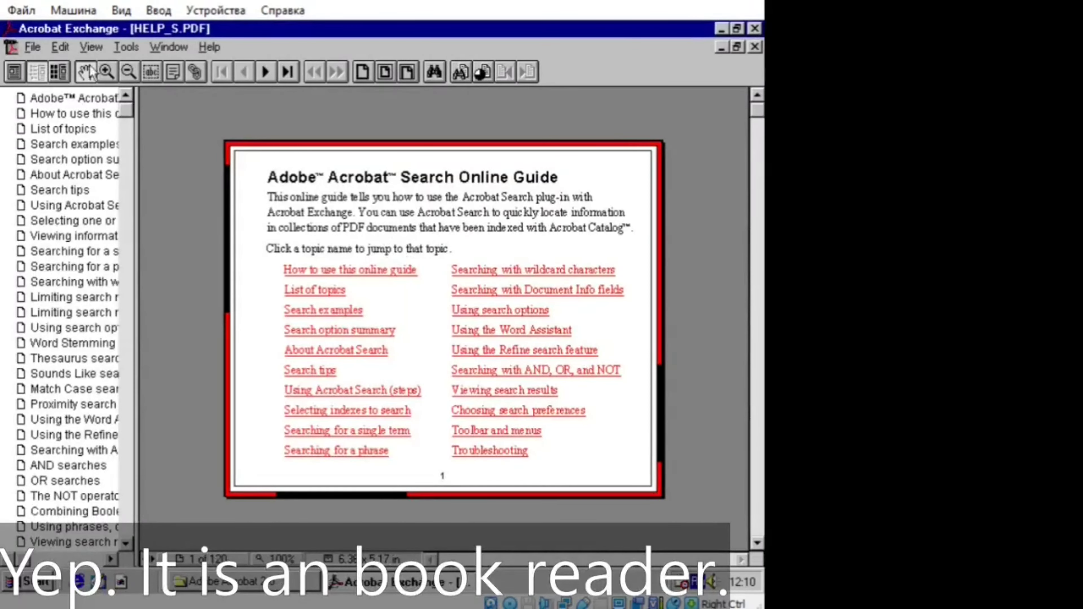
left_click(60, 73)
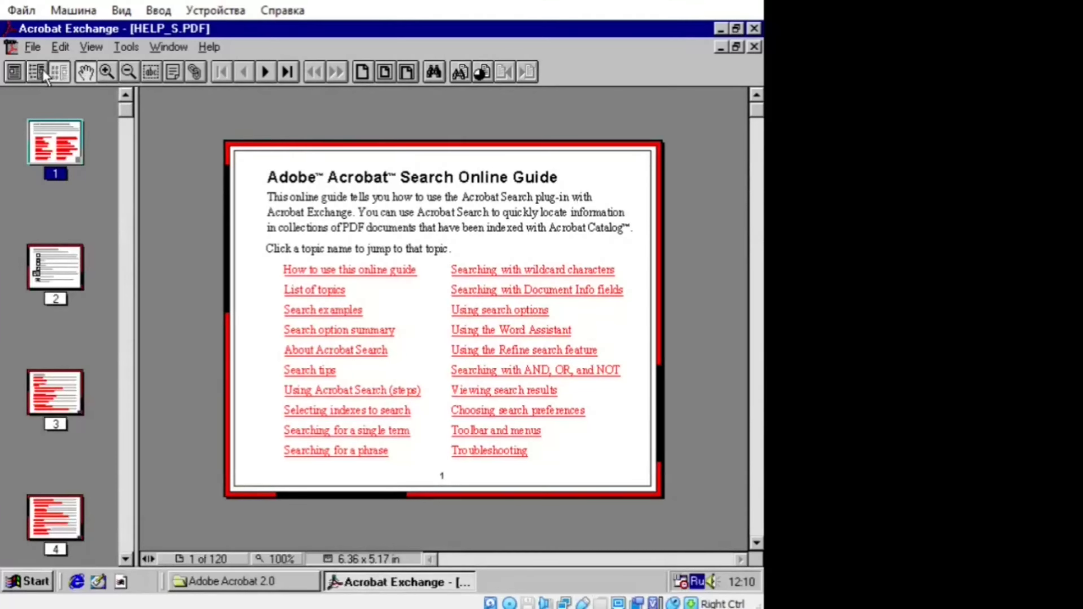
left_click(40, 72)
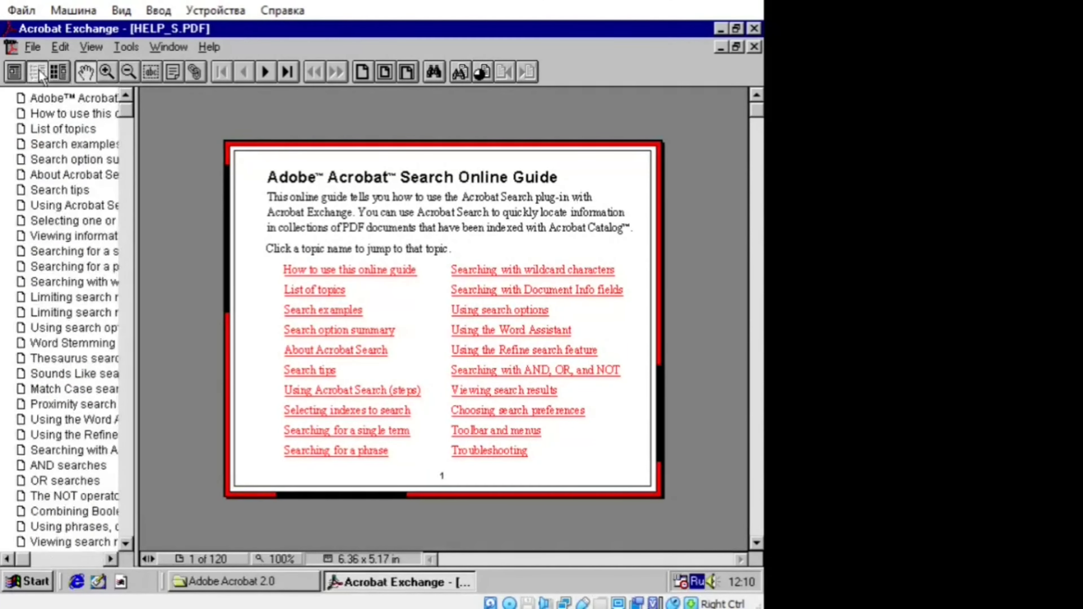
left_click(114, 73)
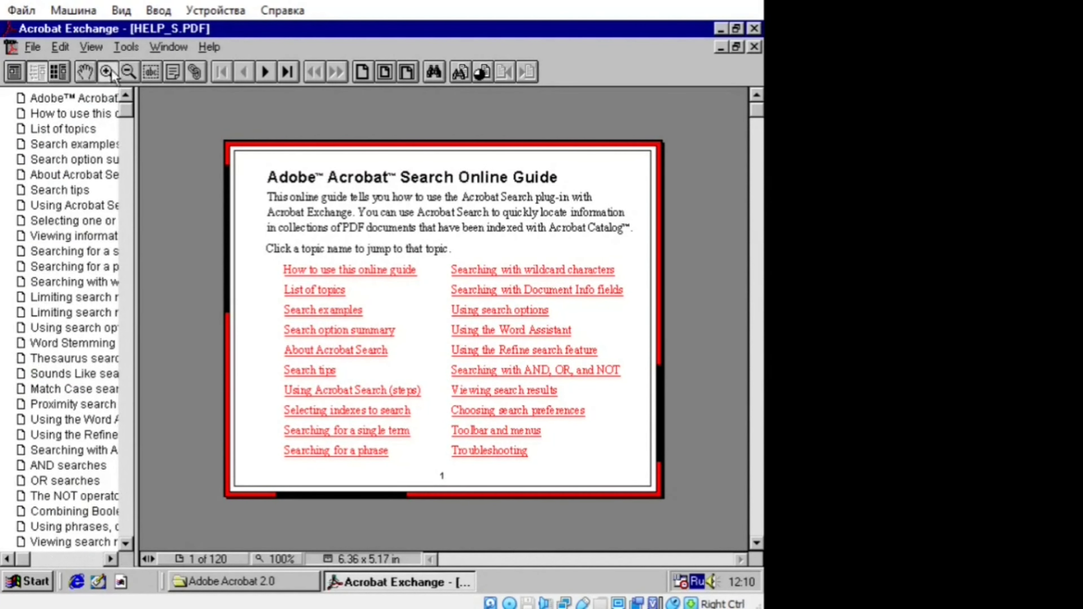
left_click(397, 235)
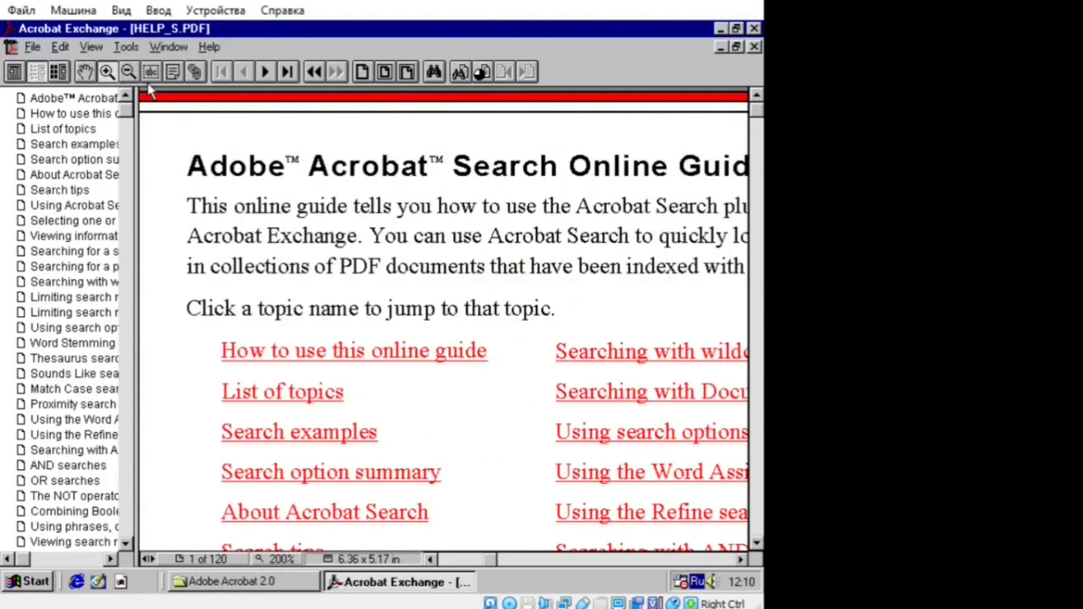
left_click(128, 71)
left_click(293, 202)
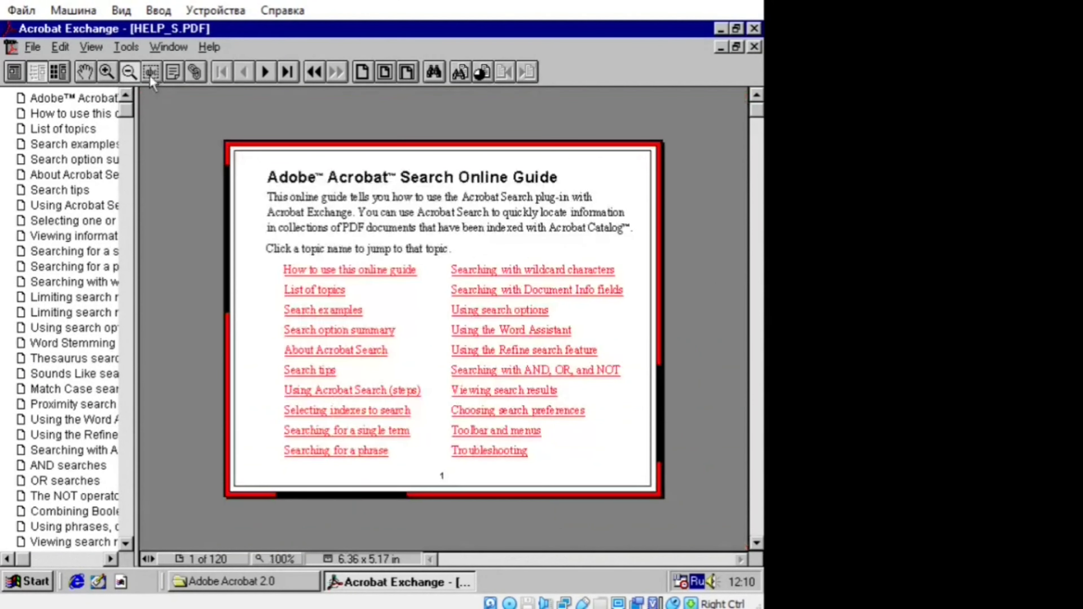
left_click(173, 72)
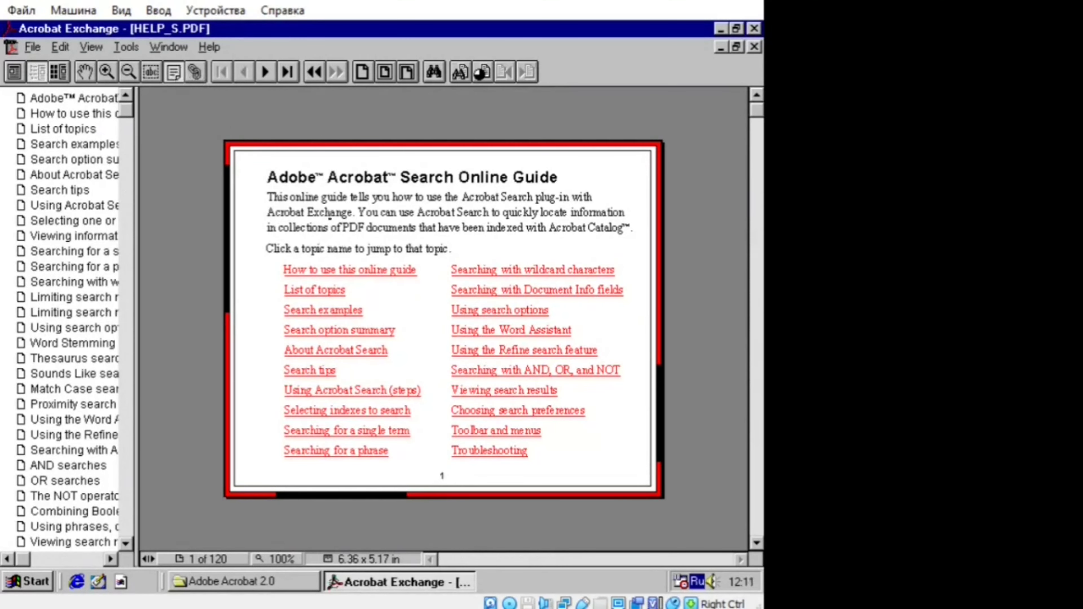
left_click(329, 219)
type("мплуы")
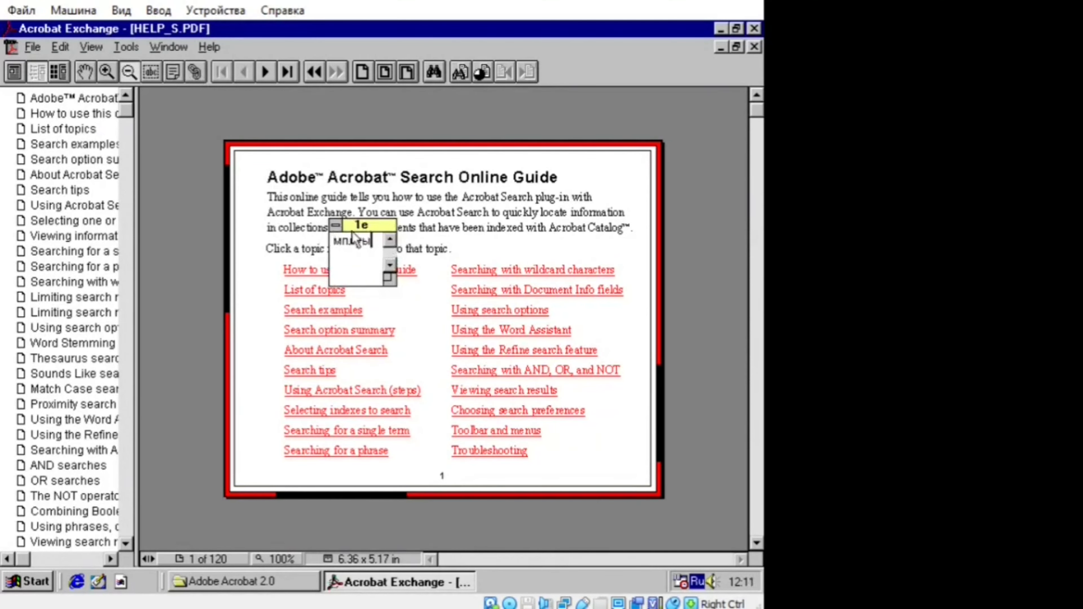
type("в фмм")
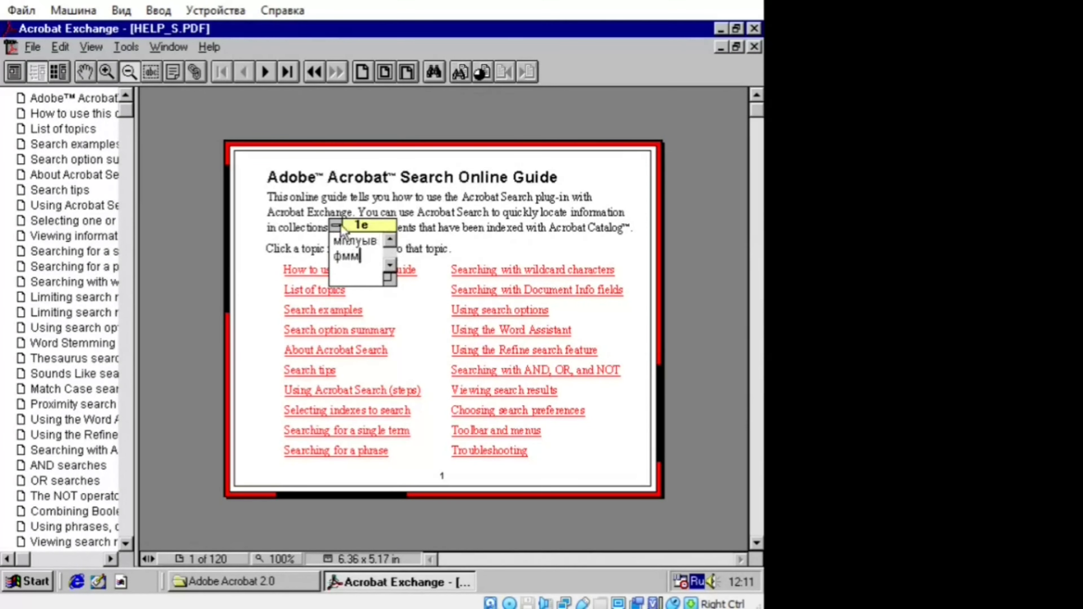
left_click(335, 225)
double_click(340, 231)
left_click(336, 225)
double_click(340, 231)
left_click_drag(363, 221, 364, 226)
key("Delete")
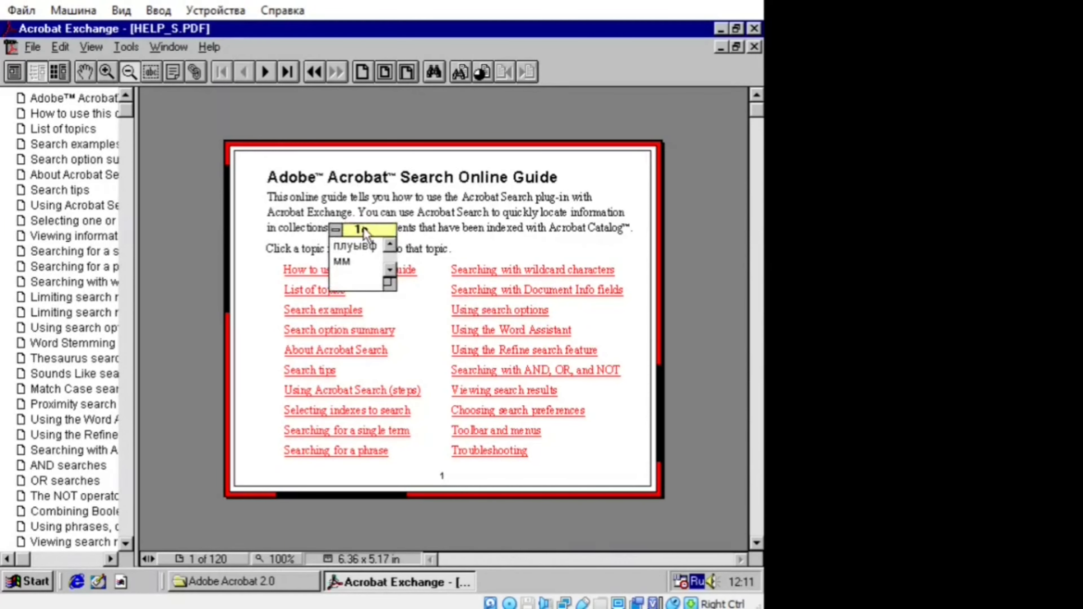
double_click(364, 230)
left_click(394, 347)
left_click(336, 230)
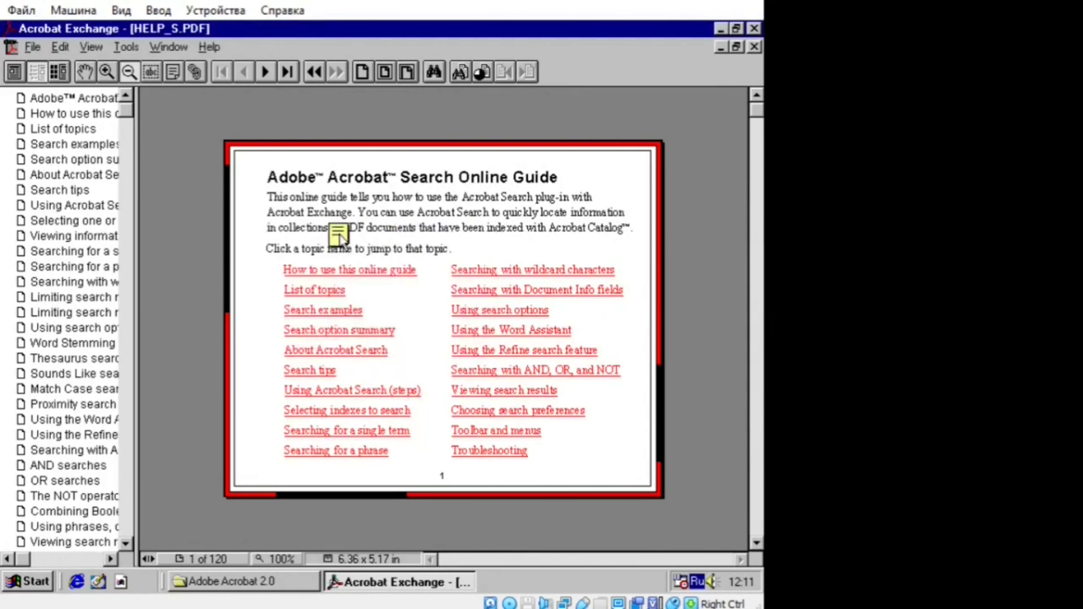
right_click(340, 232)
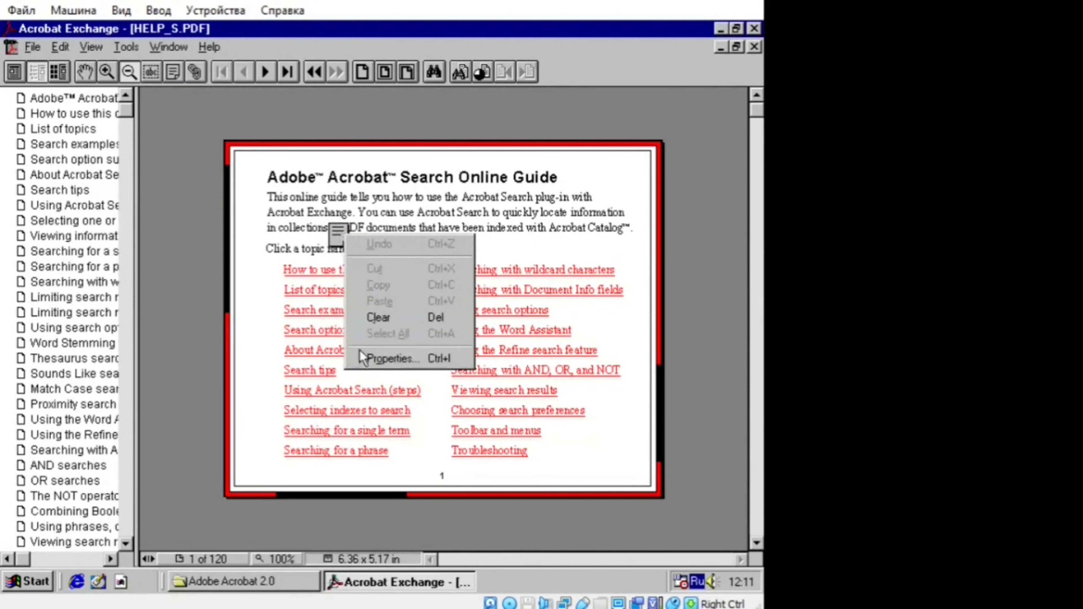
left_click(360, 317)
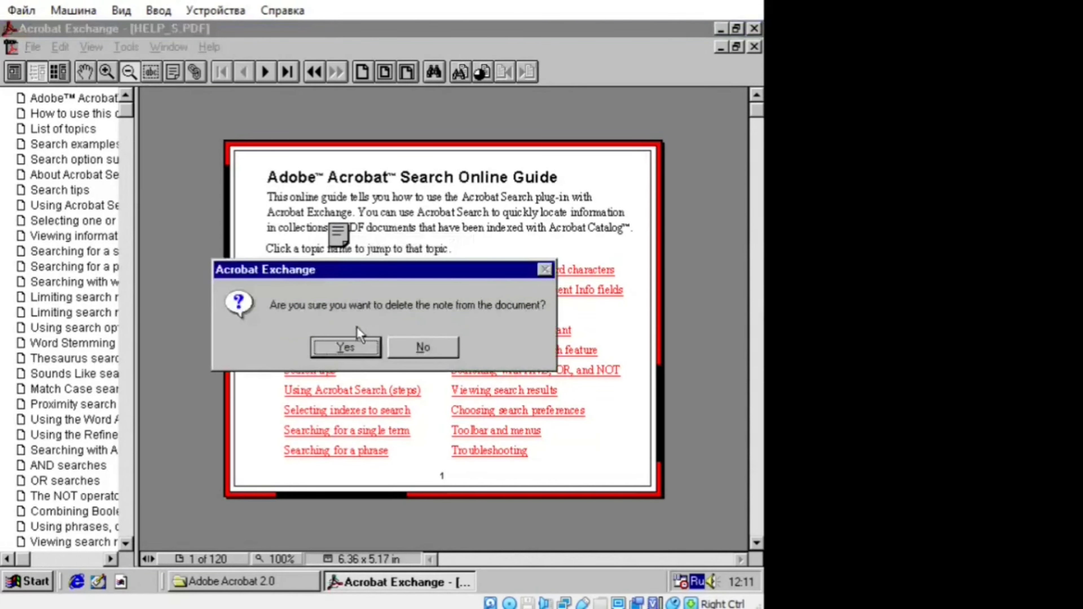
left_click(355, 344)
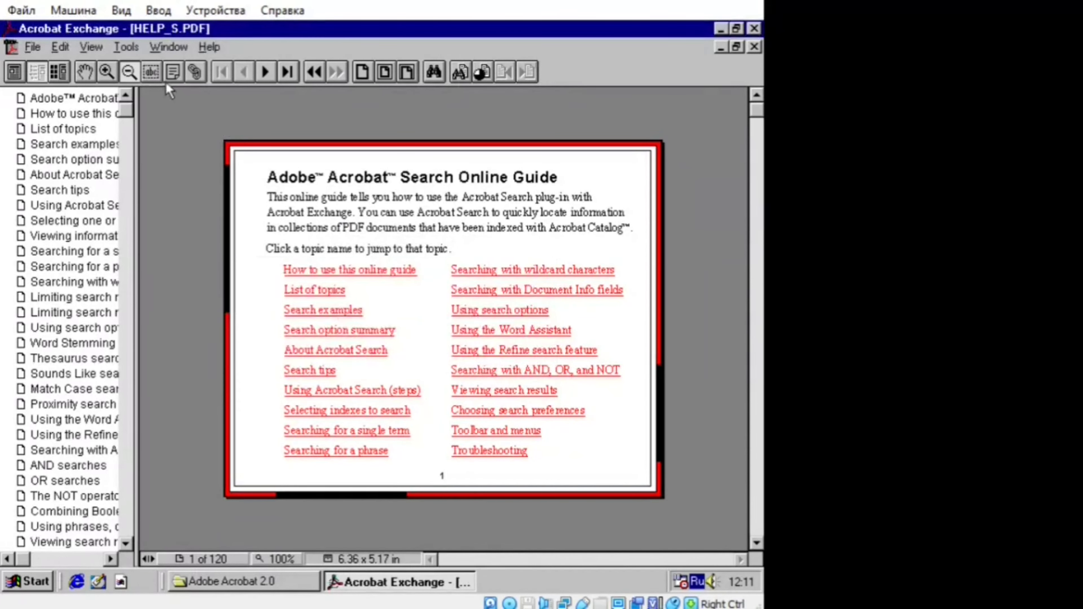